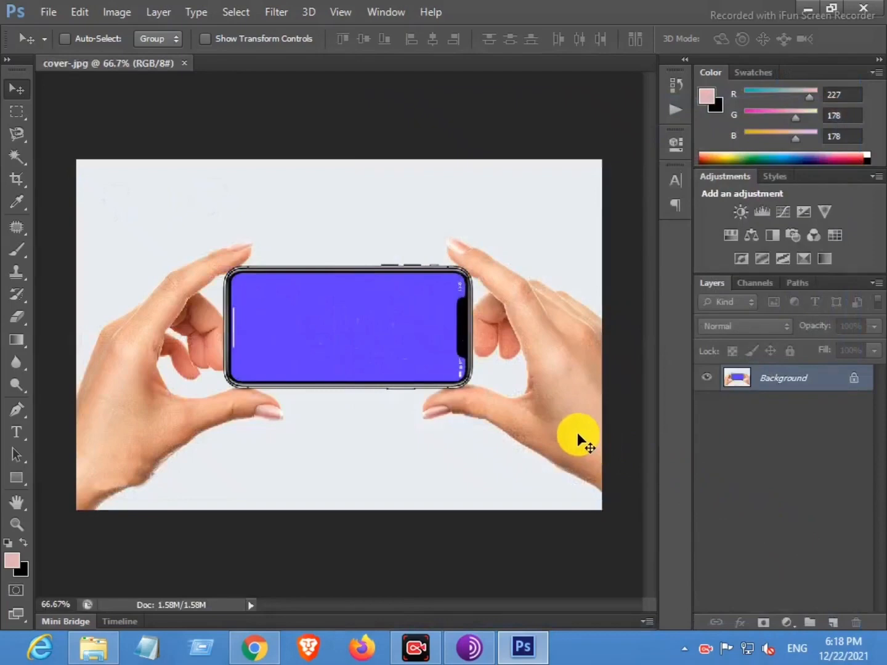
Convert the locked Background of cover-.jpg into a regular editable layer, keeping the default settings
{"action": "double_click", "coordinate": [794, 380]}
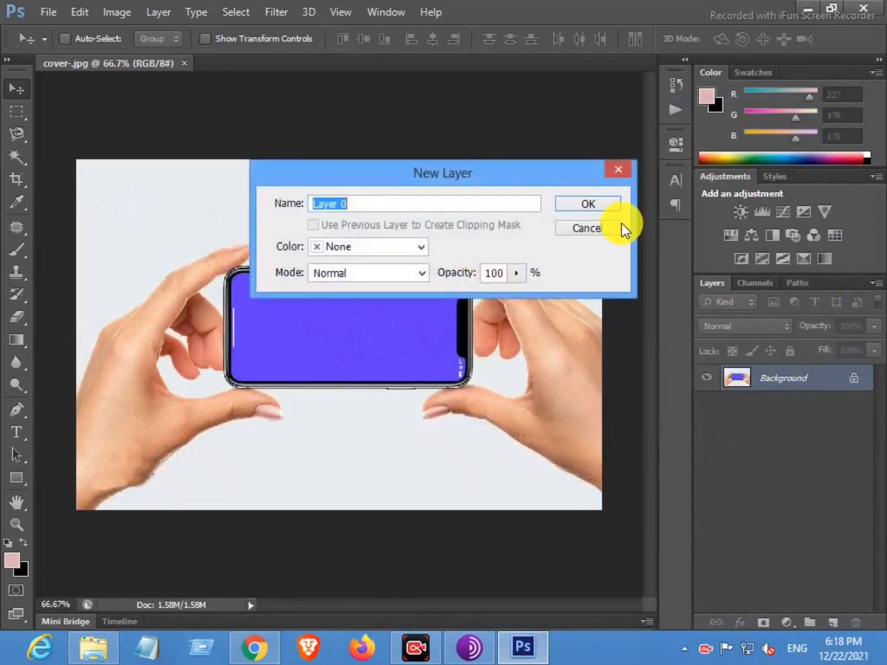
{"action": "left_click", "coordinate": [607, 209]}
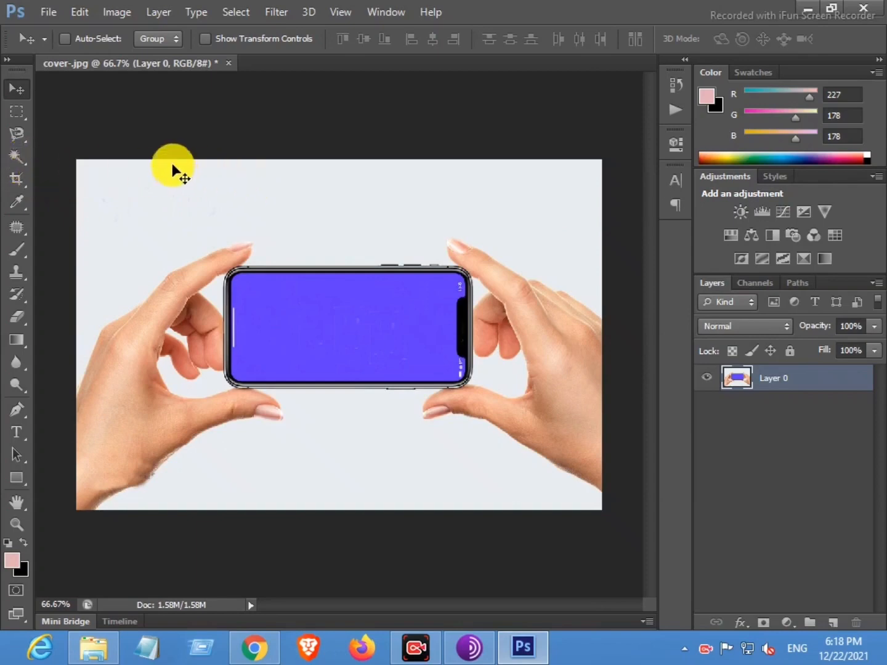
{"action": "left_click", "coordinate": [41, 11]}
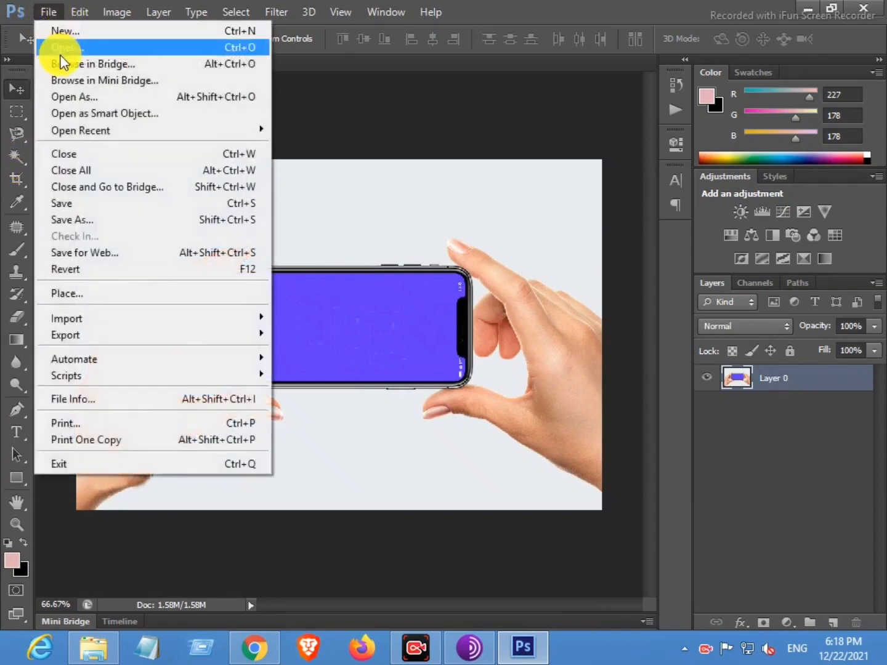
{"action": "left_click", "coordinate": [64, 53]}
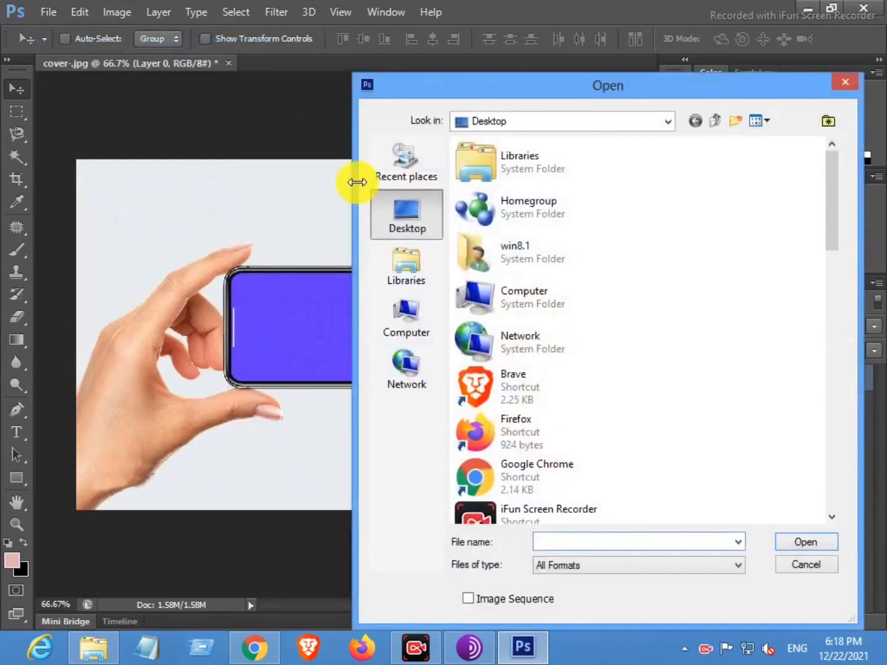
{"action": "left_click_drag", "start_coordinate": [835, 222], "coordinate": [836, 358]}
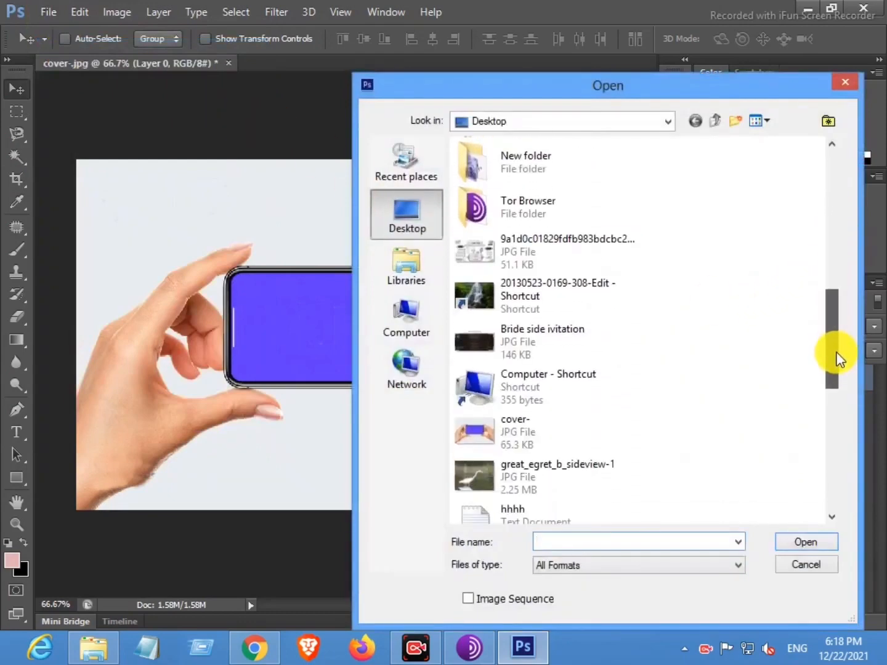
{"action": "left_click", "coordinate": [476, 297]}
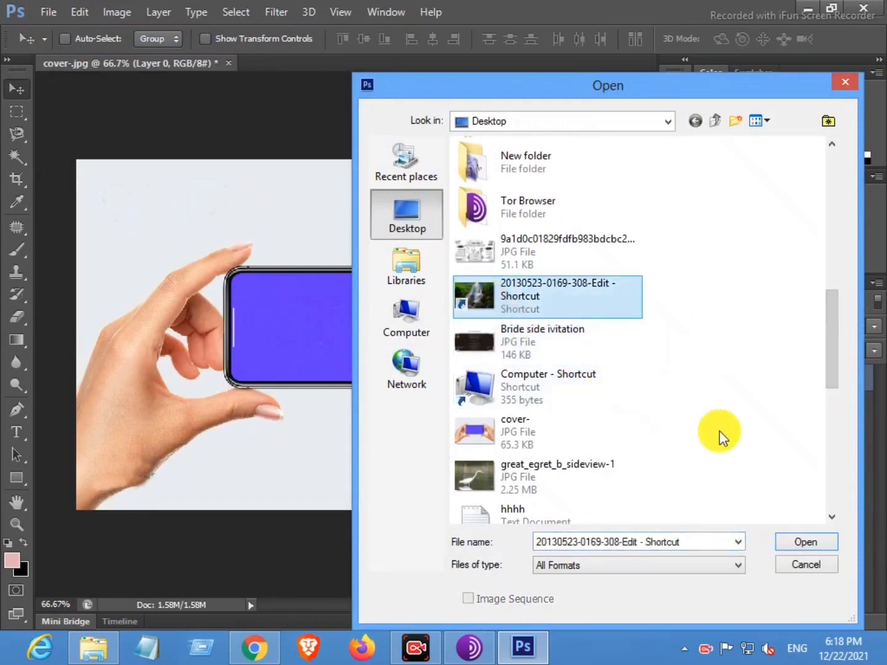
{"action": "left_click", "coordinate": [812, 542]}
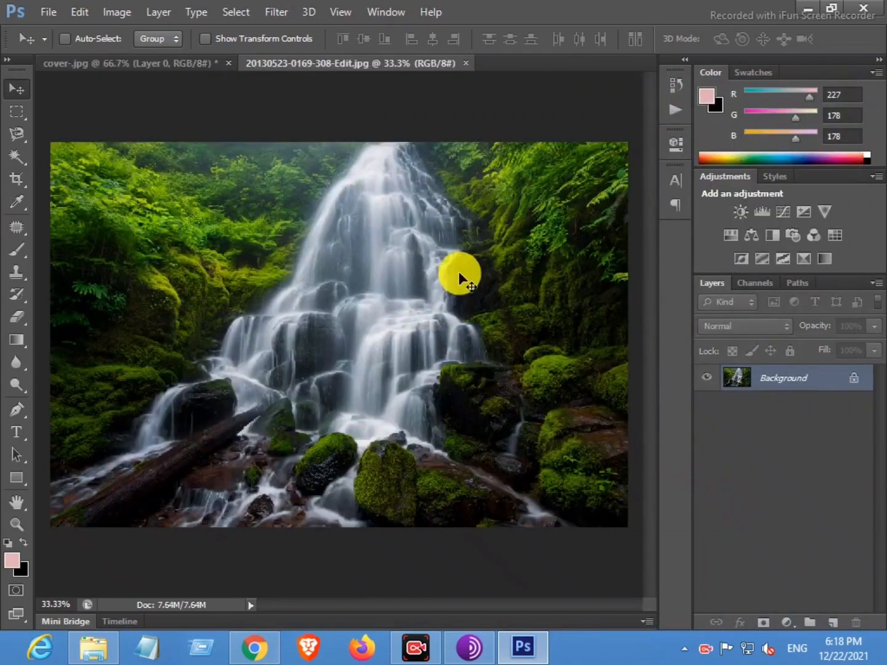
{"action": "left_click", "coordinate": [466, 64]}
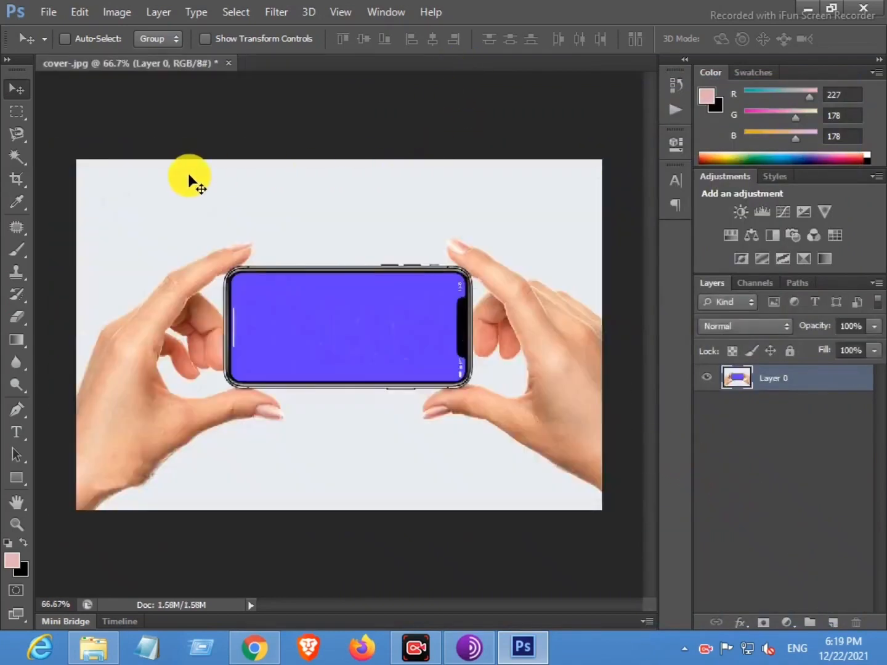
Open waterfall-6237479_960_720.jpg and convert its locked Background into a regular layer
{"action": "left_click", "coordinate": [53, 16]}
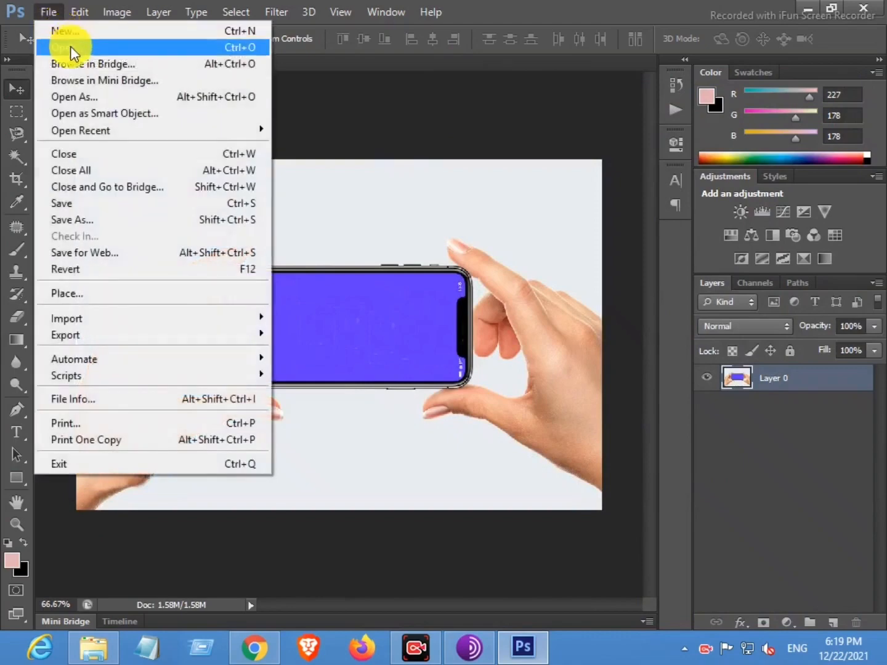
{"action": "left_click", "coordinate": [70, 48]}
{"action": "left_click", "coordinate": [807, 540]}
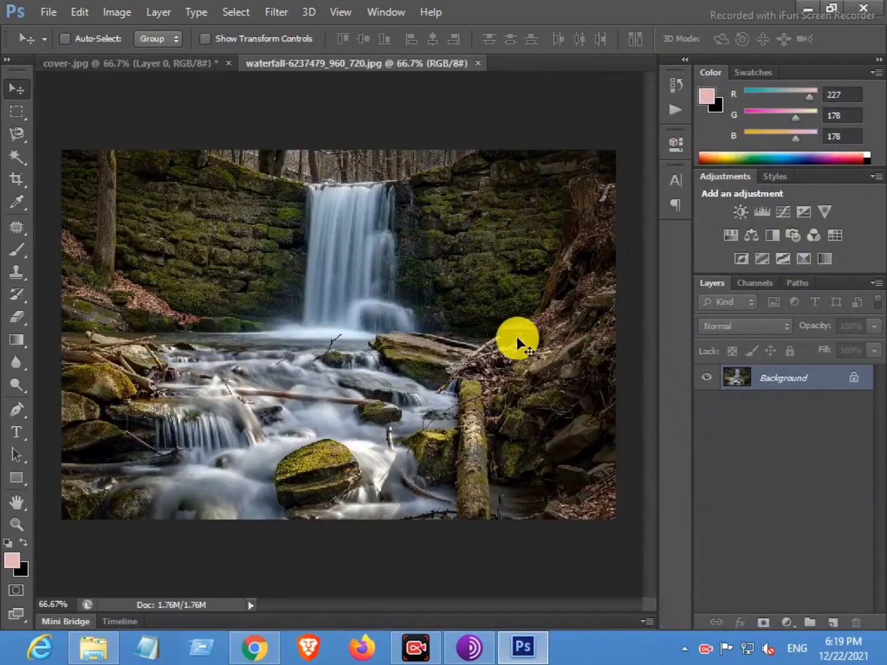
{"action": "double_click", "coordinate": [781, 380]}
{"action": "left_click", "coordinate": [613, 199]}
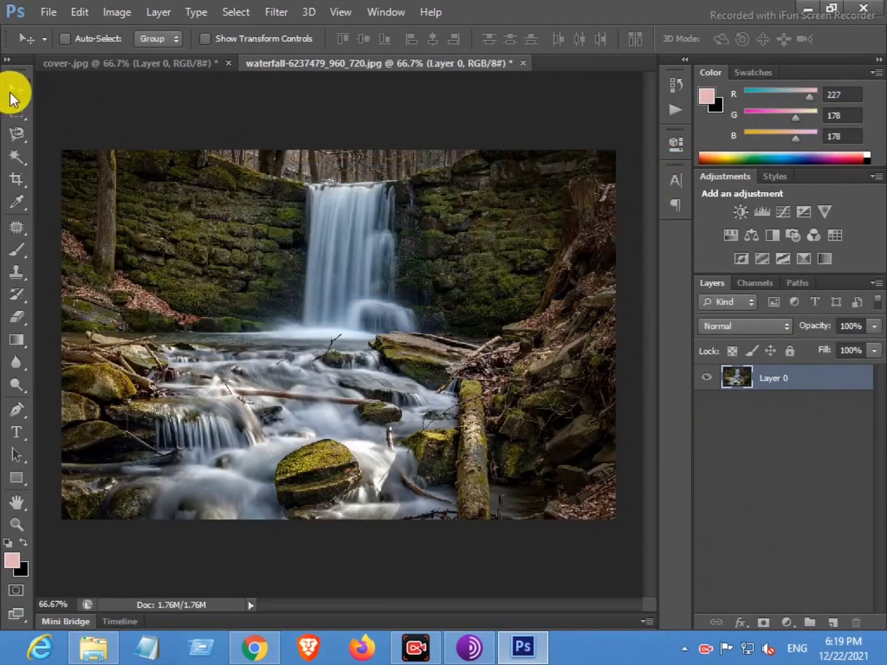
Bring the waterfall image into cover-.jpg as a new layer, scale it proportionally to about 49%, and position it over the phone
{"action": "left_click_drag", "start_coordinate": [263, 295], "coordinate": [263, 205]}
{"action": "left_click_drag", "start_coordinate": [316, 320], "coordinate": [314, 312]}
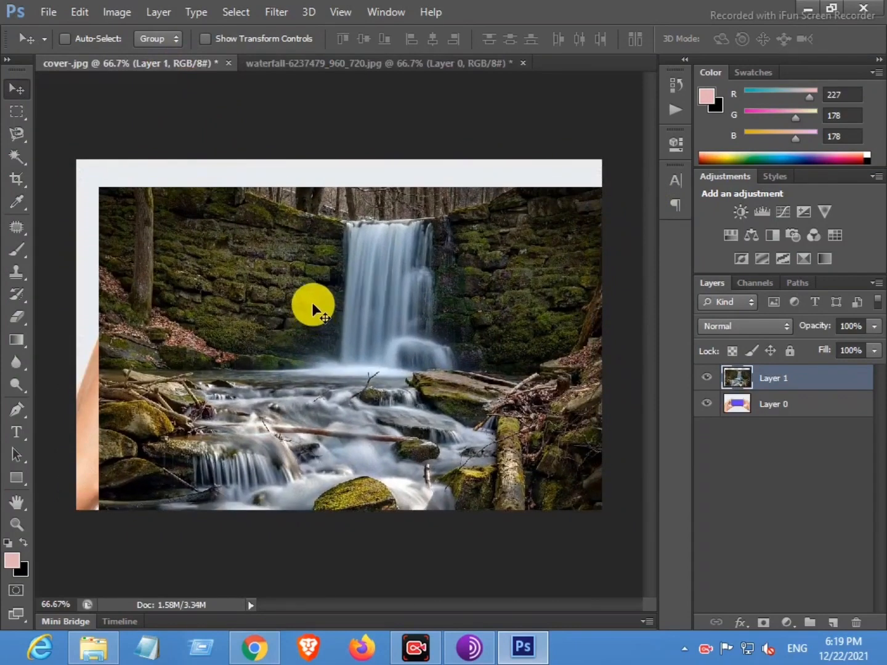
{"action": "key", "text": "ctrl+t"}
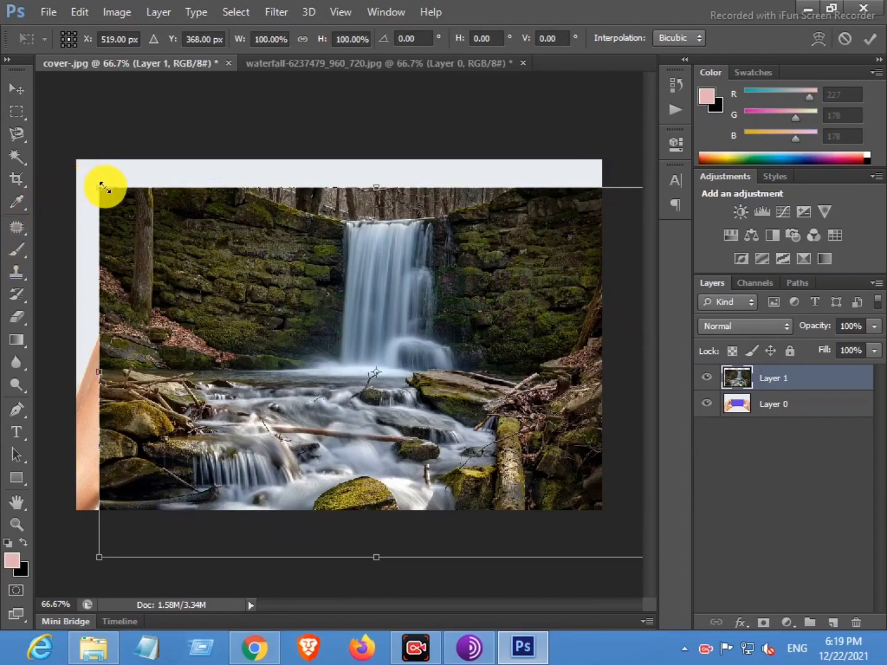
{"action": "left_click_drag", "start_coordinate": [104, 186], "coordinate": [249, 274]}
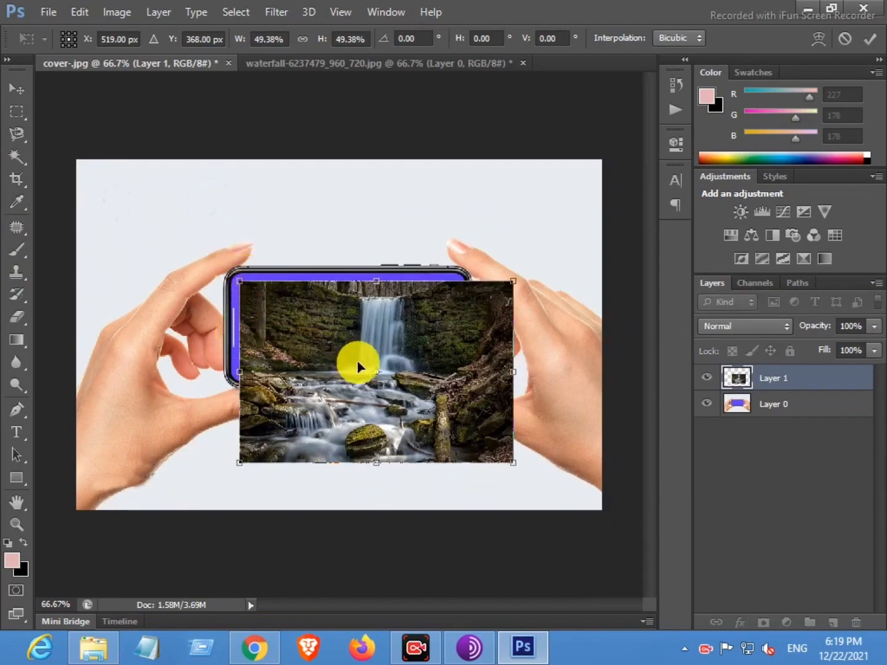
{"action": "left_click_drag", "start_coordinate": [358, 362], "coordinate": [337, 358]}
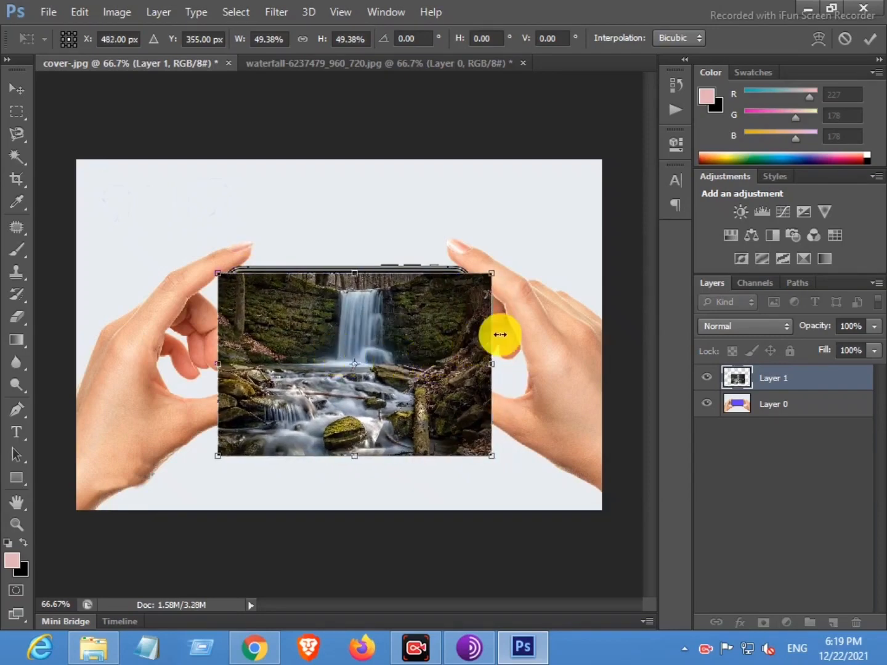
Lower the waterfall layer's opacity to 48% and narrow it to about 42% width so its sides match the phone screen
{"action": "left_click", "coordinate": [875, 327]}
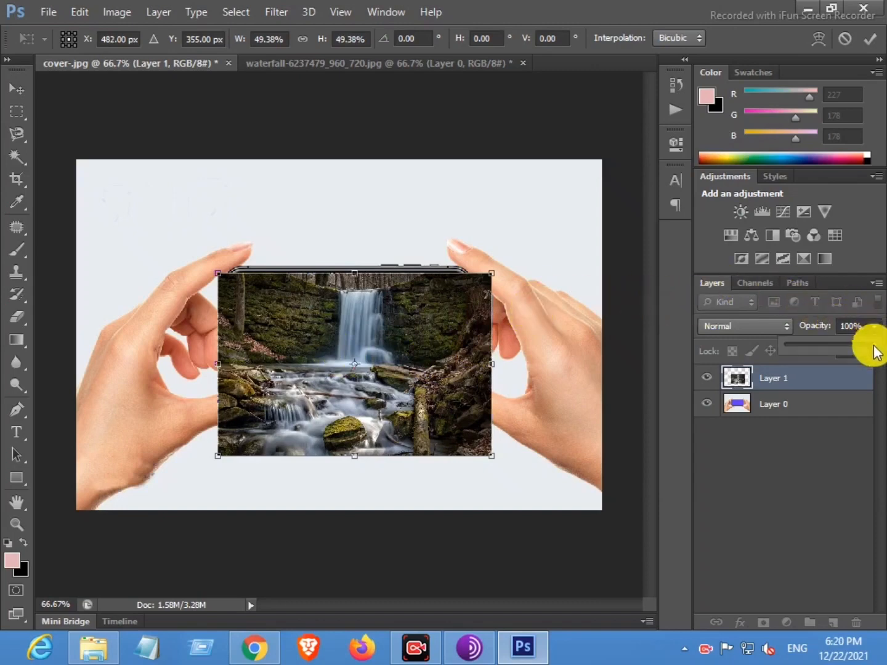
{"action": "left_click_drag", "start_coordinate": [869, 348], "coordinate": [833, 345]}
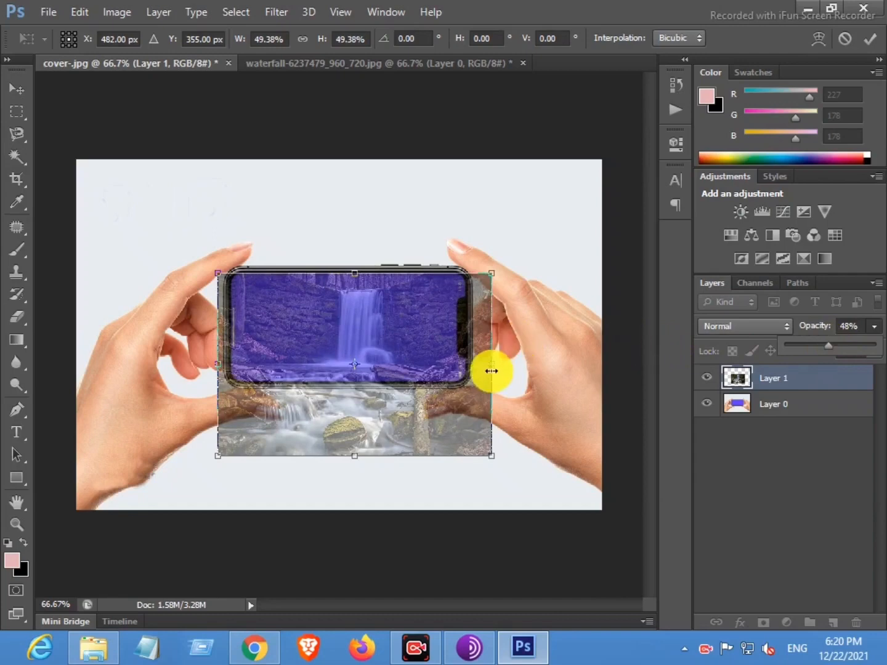
{"action": "left_click", "coordinate": [489, 372]}
{"action": "left_click_drag", "start_coordinate": [489, 372], "coordinate": [462, 375]}
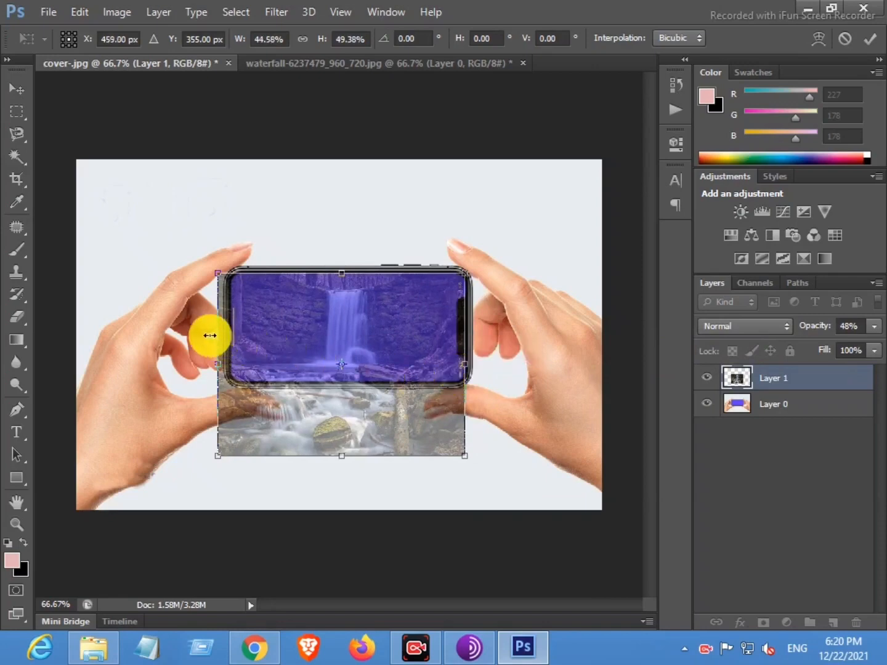
{"action": "left_click_drag", "start_coordinate": [210, 336], "coordinate": [223, 333]}
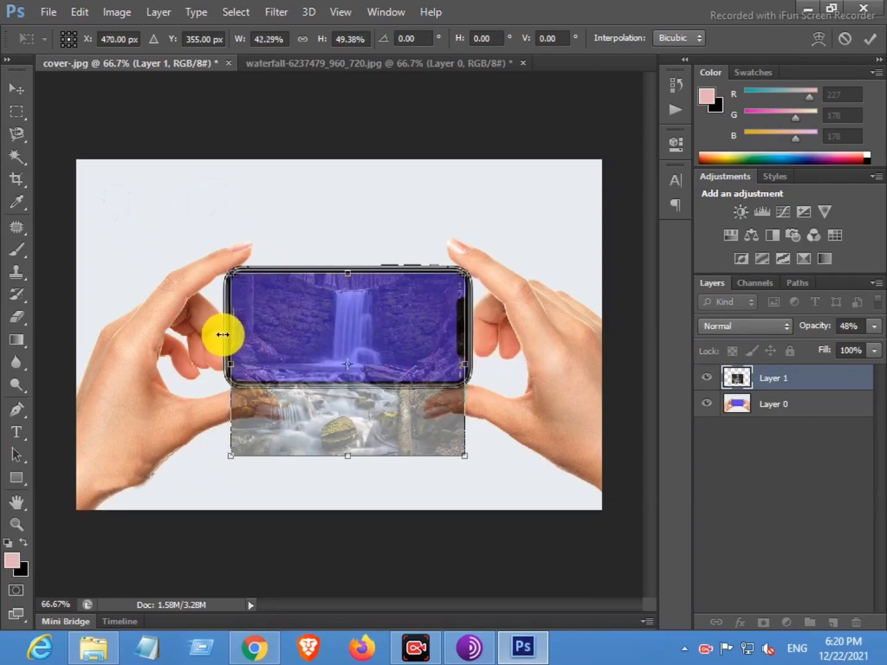
Warp the waterfall layer so its lower part flares outward and down past the canvas's bottom edge, and apply the transformation
{"action": "right_click", "coordinate": [297, 333]}
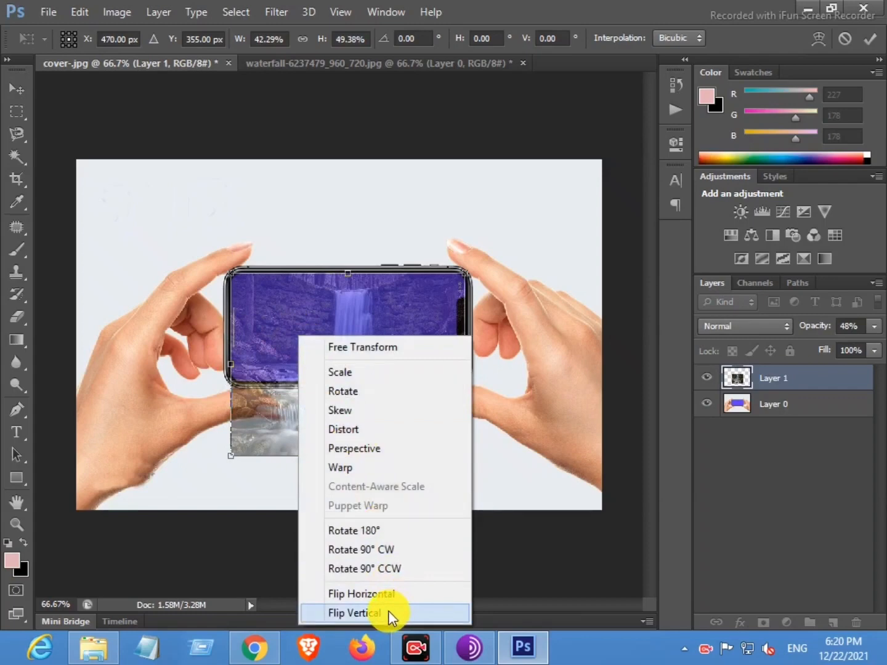
{"action": "left_click", "coordinate": [336, 468]}
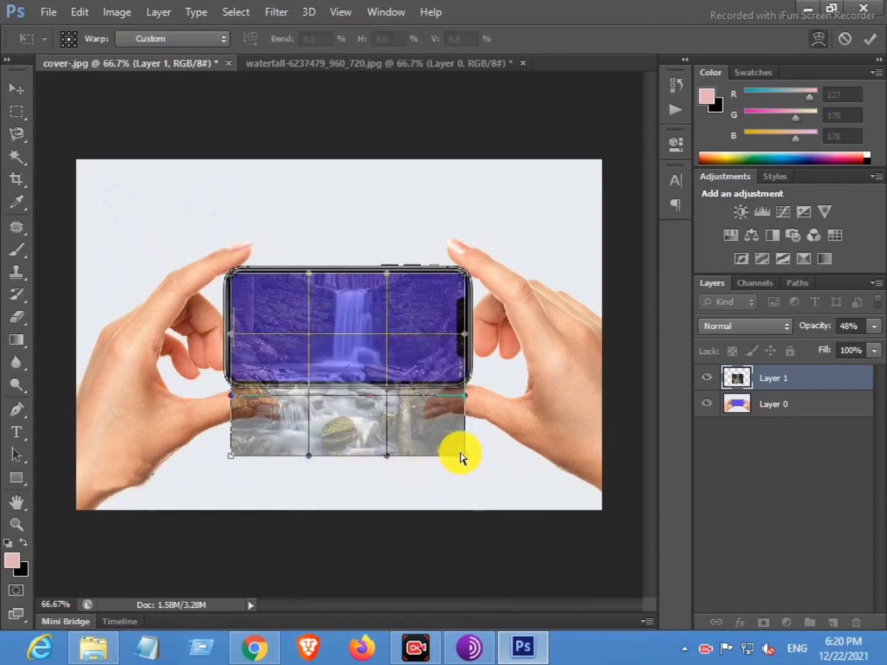
{"action": "left_click_drag", "start_coordinate": [463, 458], "coordinate": [528, 518]}
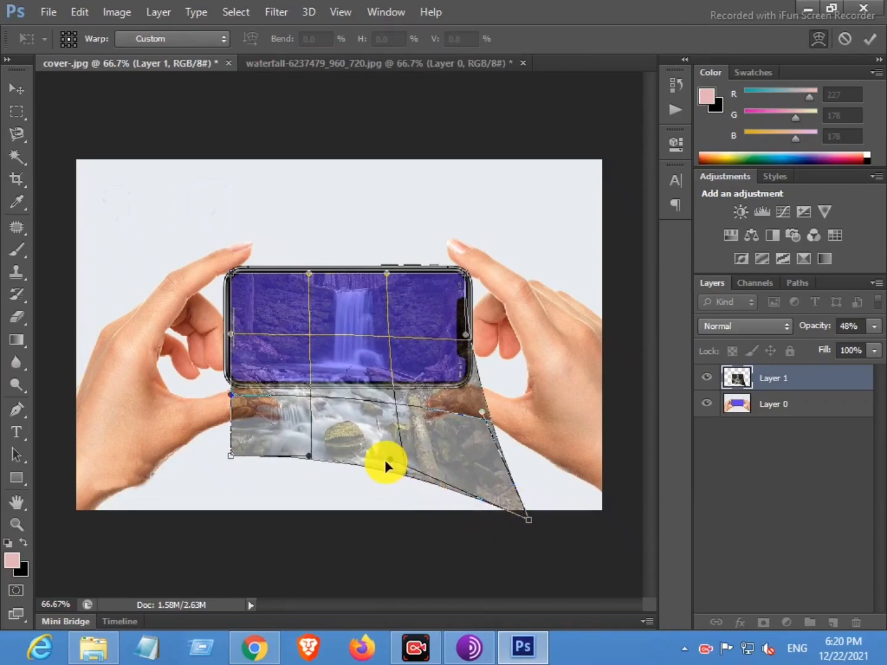
{"action": "left_click_drag", "start_coordinate": [391, 463], "coordinate": [387, 546]}
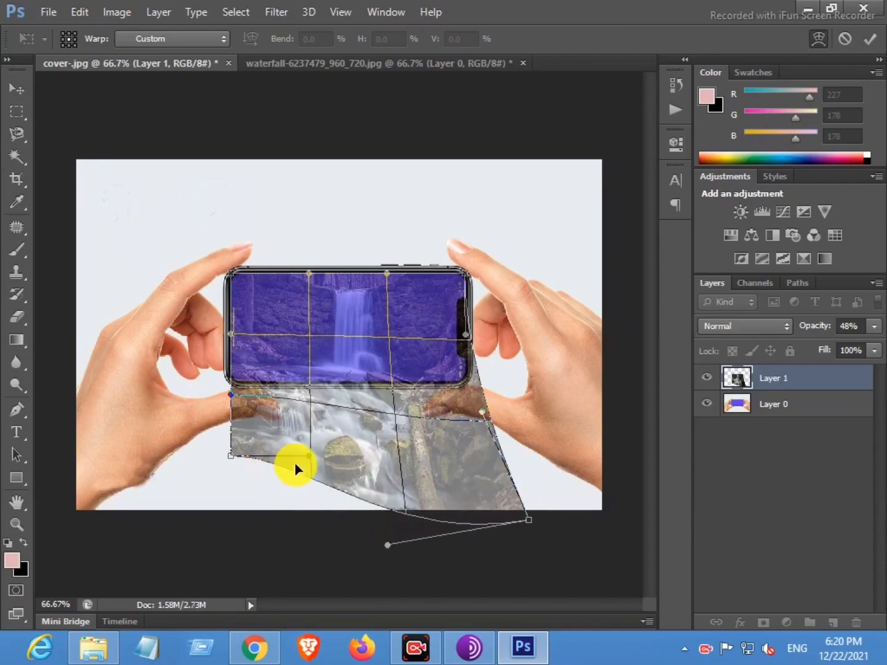
{"action": "left_click_drag", "start_coordinate": [307, 459], "coordinate": [294, 526]}
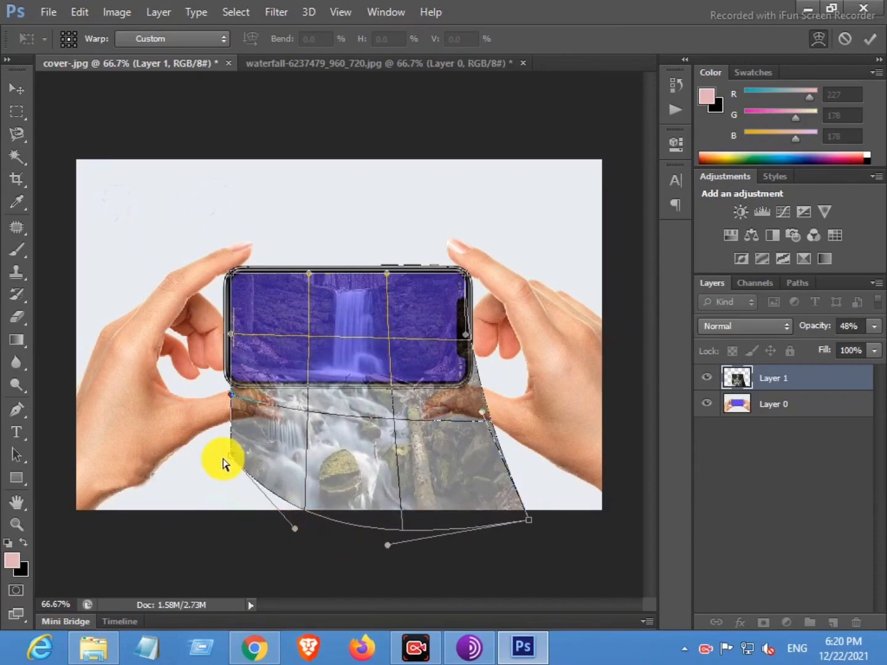
{"action": "left_click_drag", "start_coordinate": [229, 460], "coordinate": [175, 533]}
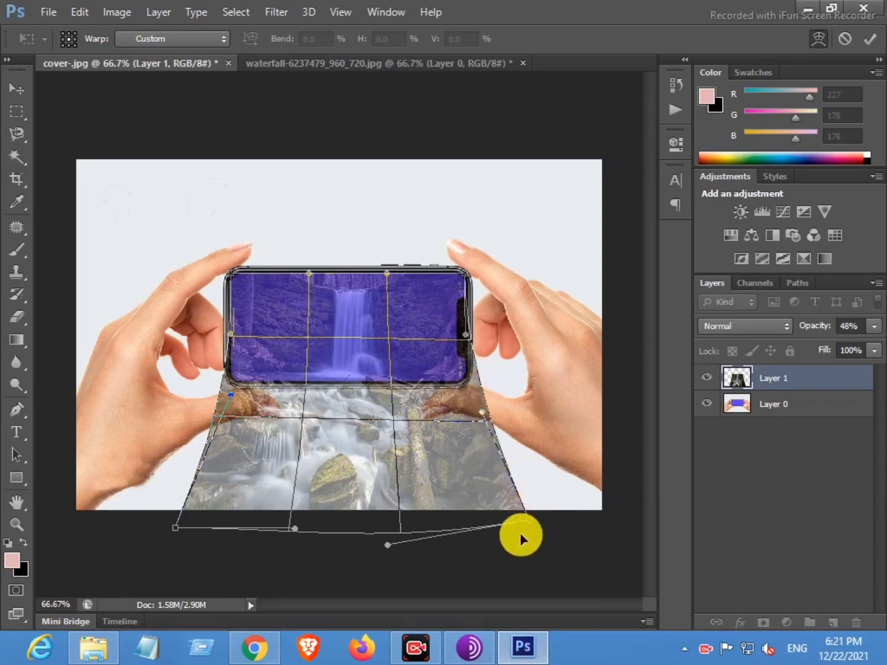
{"action": "left_click_drag", "start_coordinate": [531, 524], "coordinate": [540, 527]}
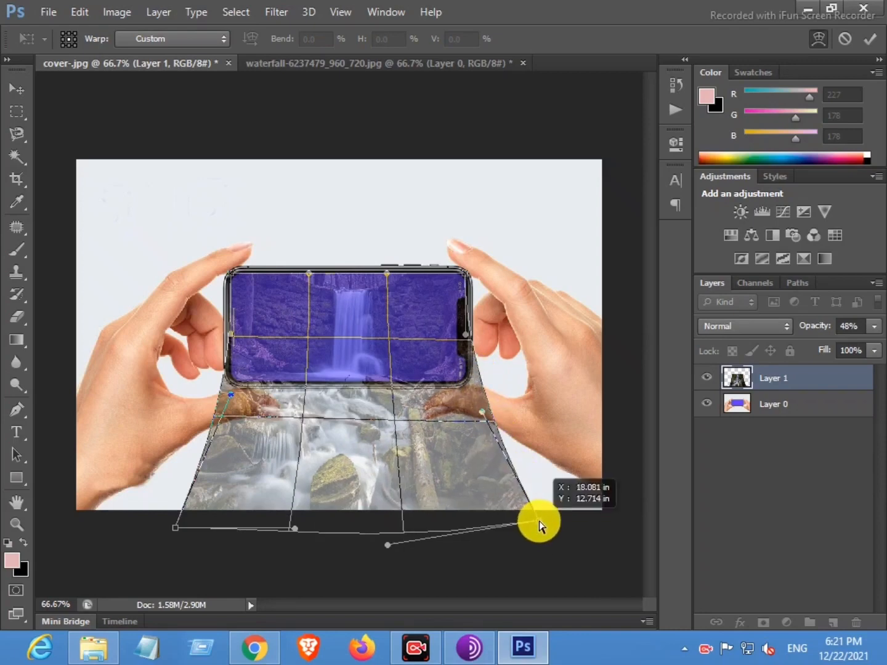
{"action": "left_click_drag", "start_coordinate": [539, 520], "coordinate": [540, 520]}
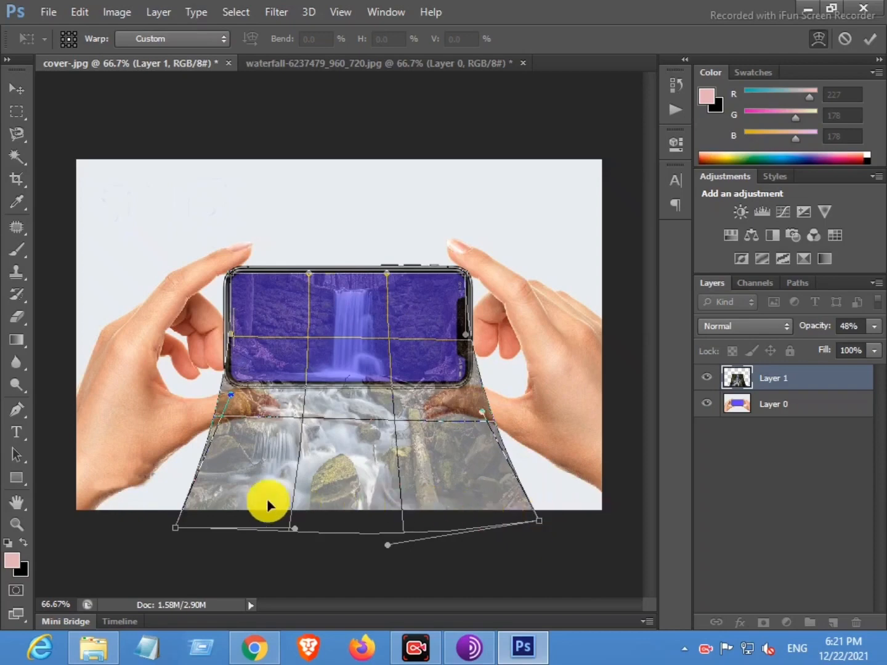
{"action": "left_click_drag", "start_coordinate": [175, 528], "coordinate": [164, 530]}
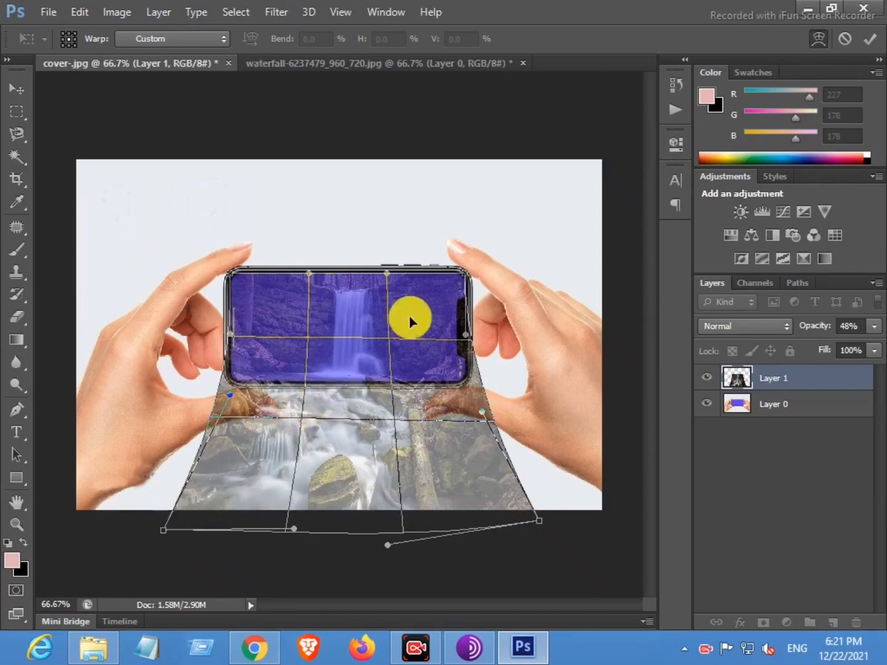
{"action": "left_click", "coordinate": [868, 38]}
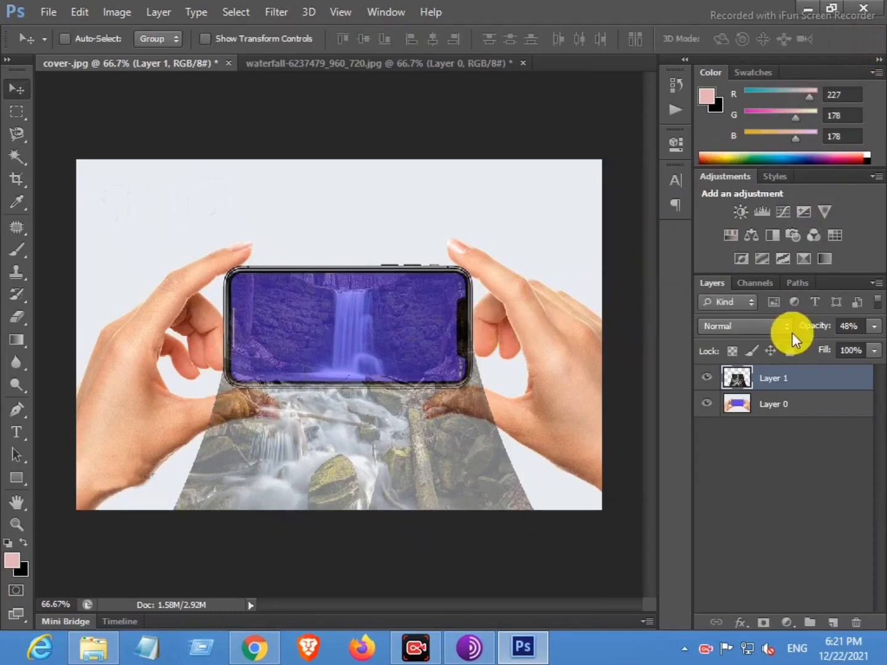
Restore the waterfall layer's opacity to 100% and soften its right edge below the phone with a 68 px Eraser at 0% hardness
{"action": "left_click", "coordinate": [874, 326]}
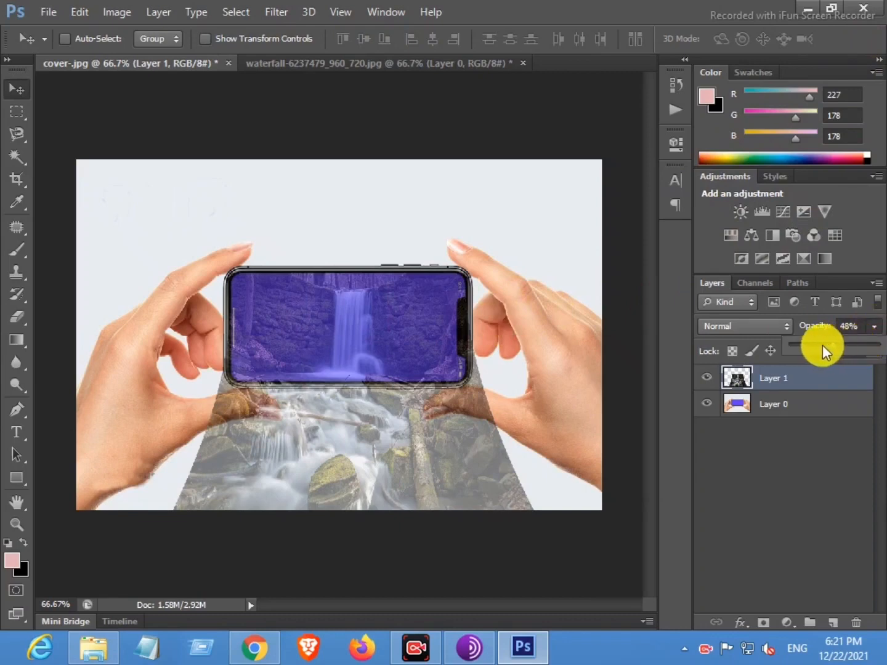
{"action": "left_click_drag", "start_coordinate": [834, 345], "coordinate": [882, 348]}
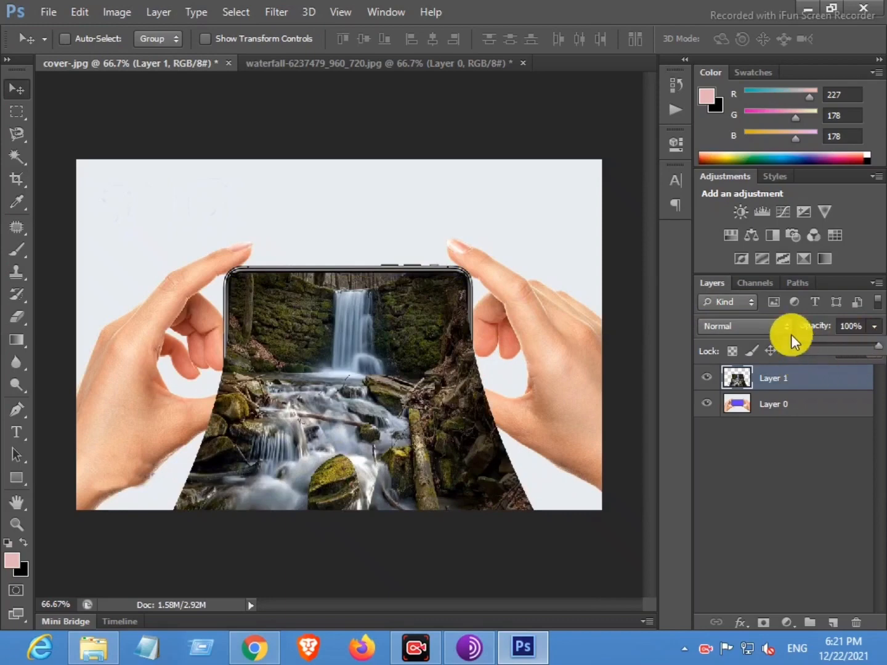
{"action": "left_click", "coordinate": [13, 316]}
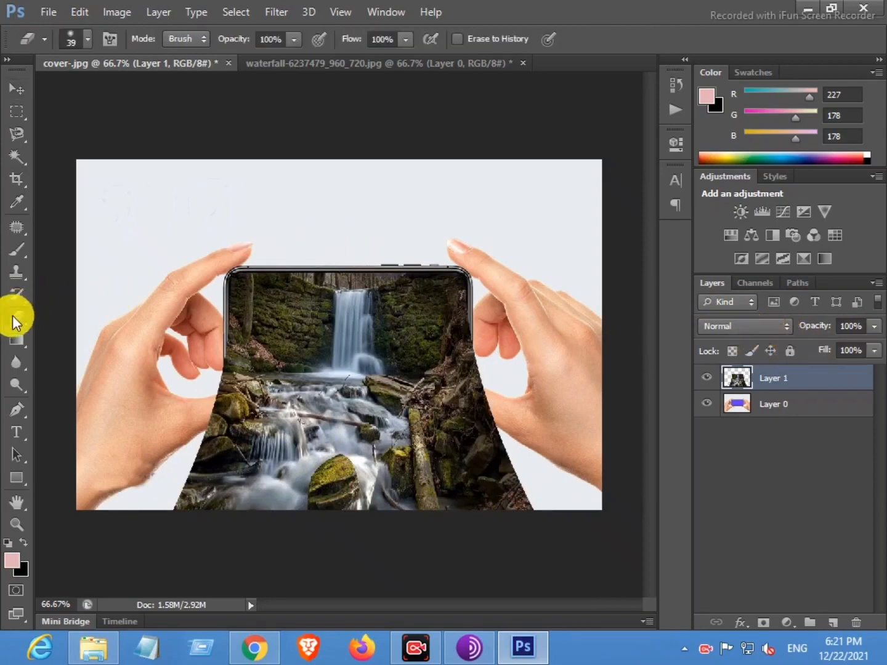
{"action": "left_click", "coordinate": [88, 39]}
{"action": "left_click", "coordinate": [82, 87]}
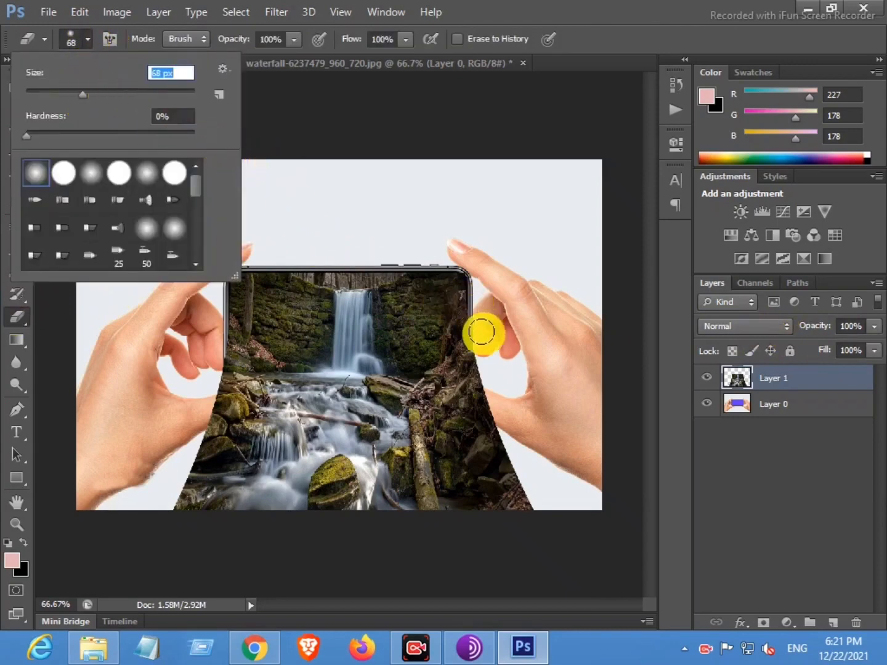
{"action": "left_click", "coordinate": [480, 353]}
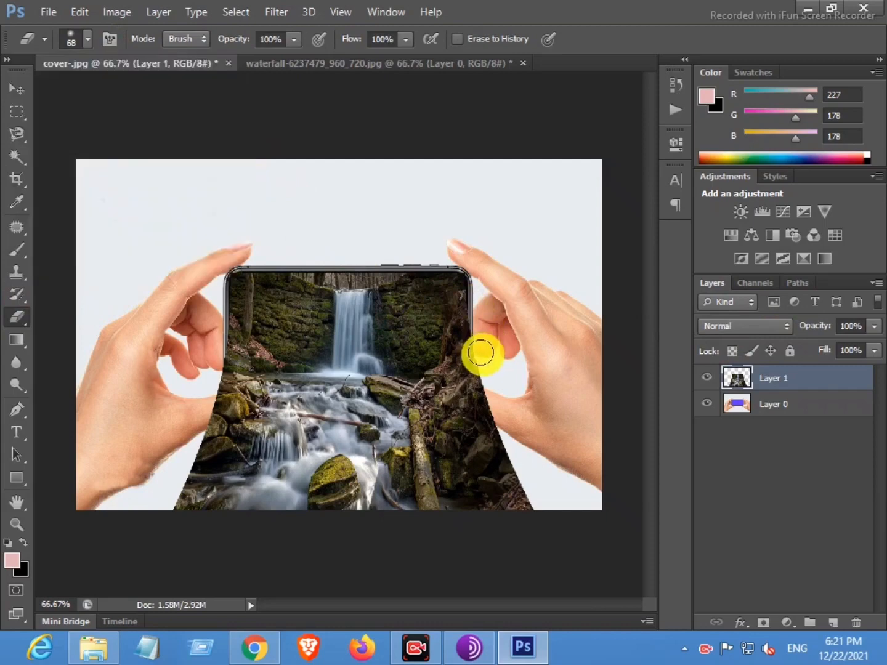
{"action": "left_click_drag", "start_coordinate": [480, 373], "coordinate": [531, 494]}
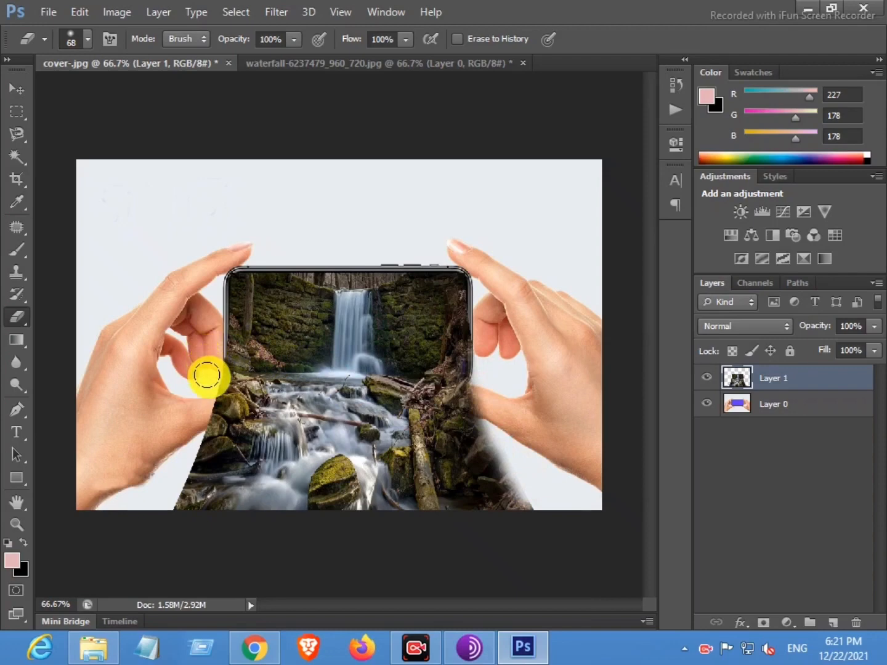
Soften the waterfall layer's left edge below the phone with the Eraser and close the waterfall source image without saving
{"action": "mouse_move", "coordinate": [211, 361]}
{"action": "left_mouse_down"}
{"action": "mouse_move", "coordinate": [191, 461]}
{"action": "mouse_move", "coordinate": [168, 507]}
{"action": "mouse_move", "coordinate": [146, 524]}
{"action": "left_mouse_up"}
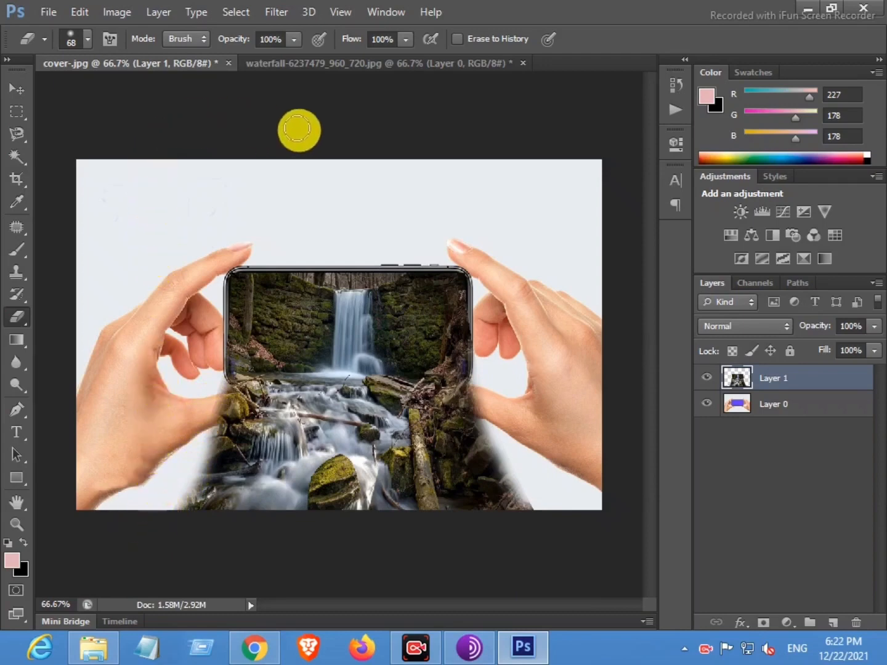
{"action": "left_click", "coordinate": [524, 65]}
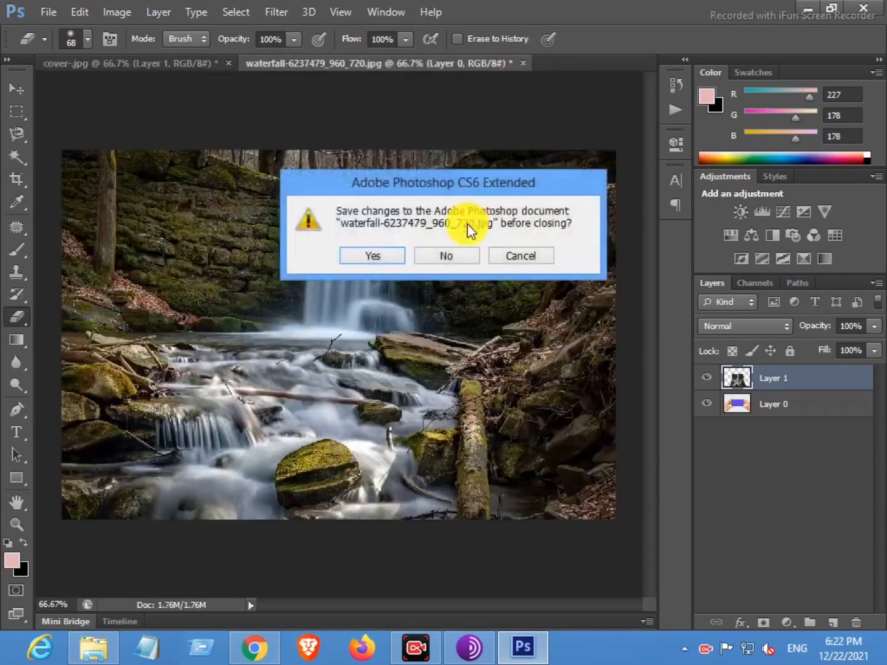
{"action": "left_click", "coordinate": [454, 258]}
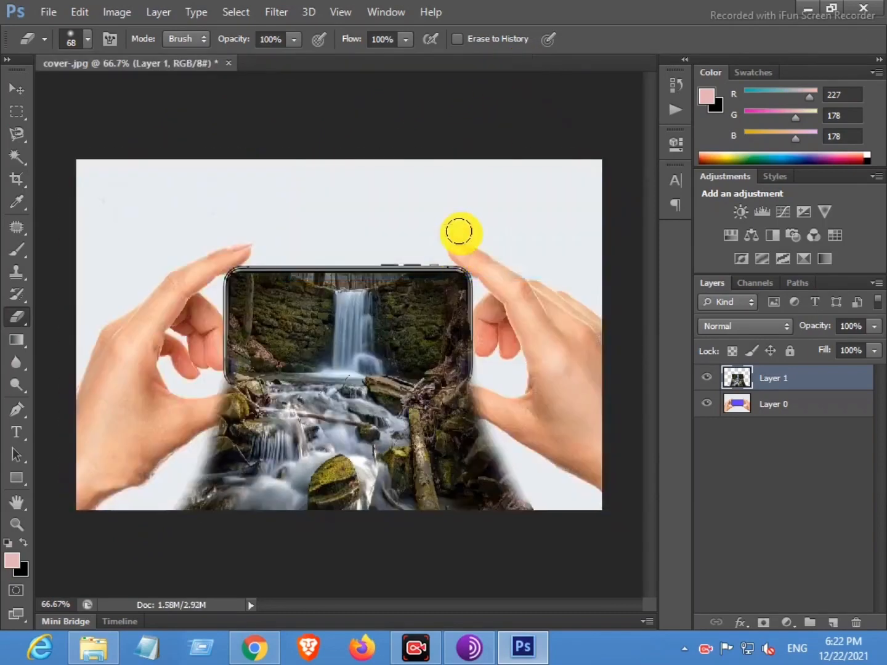
{"action": "left_click", "coordinate": [18, 88]}
{"action": "left_click", "coordinate": [51, 14]}
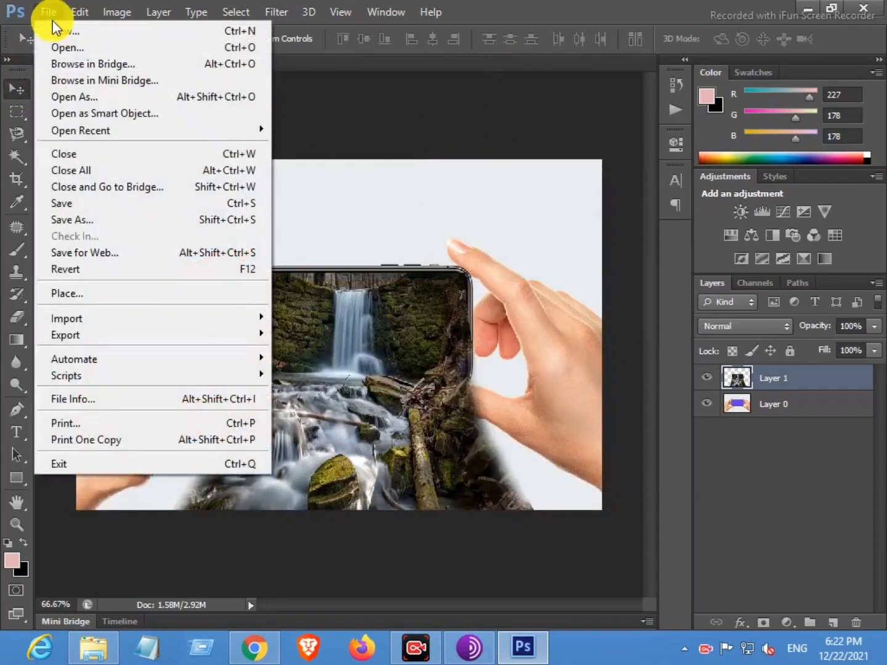
{"action": "left_click", "coordinate": [66, 49]}
{"action": "left_click", "coordinate": [806, 542]}
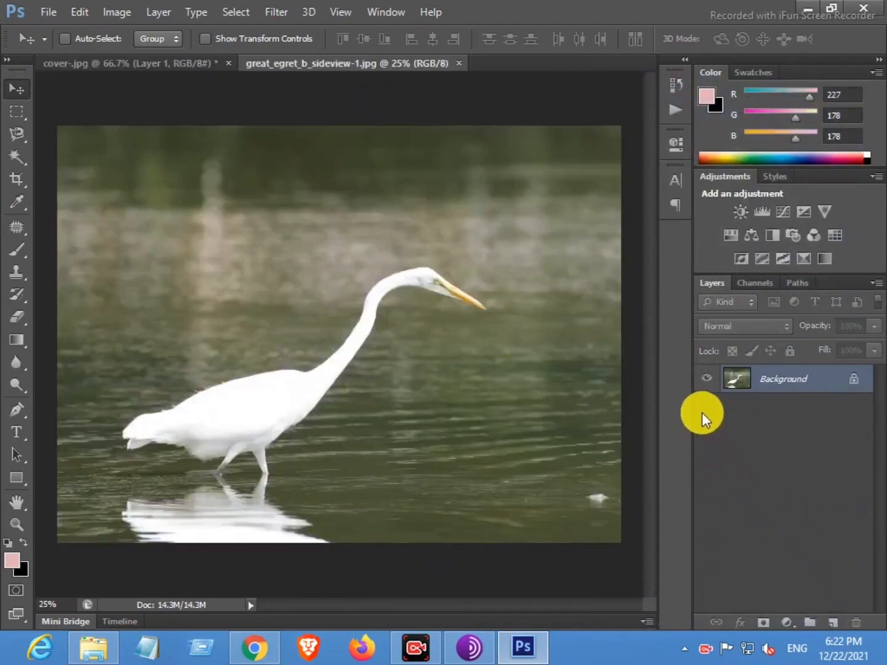
{"action": "double_click", "coordinate": [762, 378]}
{"action": "left_click", "coordinate": [608, 206]}
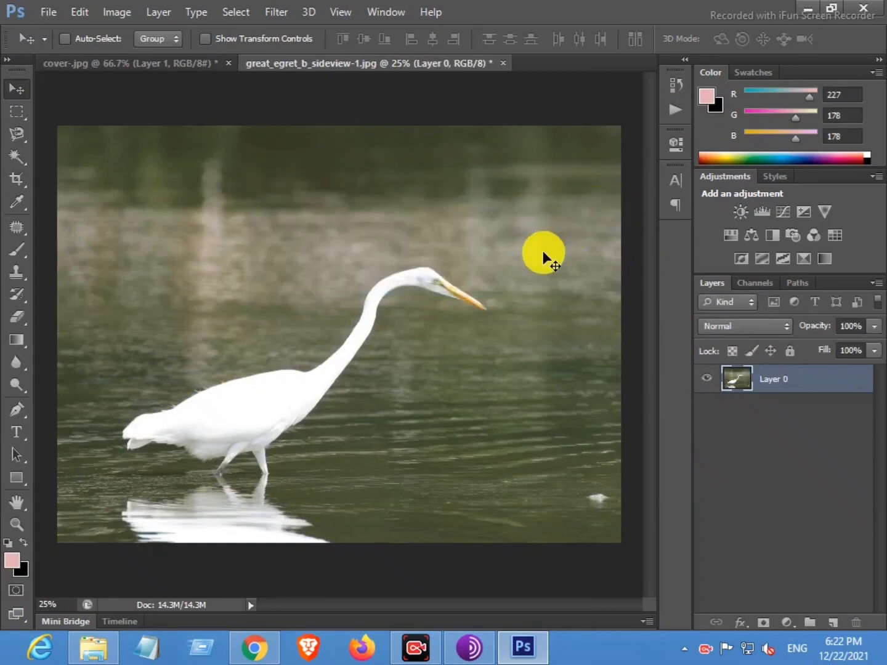
{"action": "left_click", "coordinate": [505, 68]}
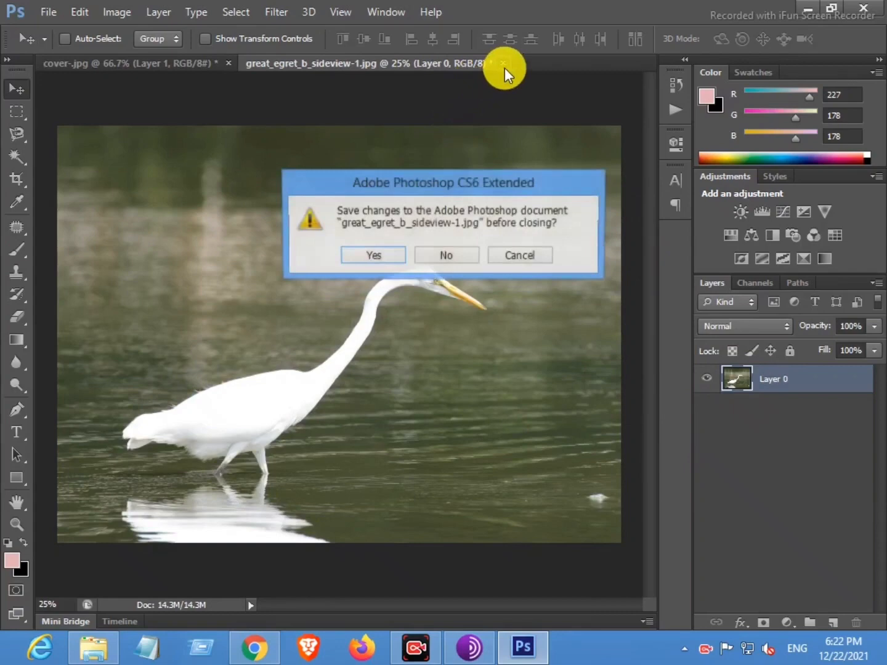
{"action": "left_click", "coordinate": [469, 258]}
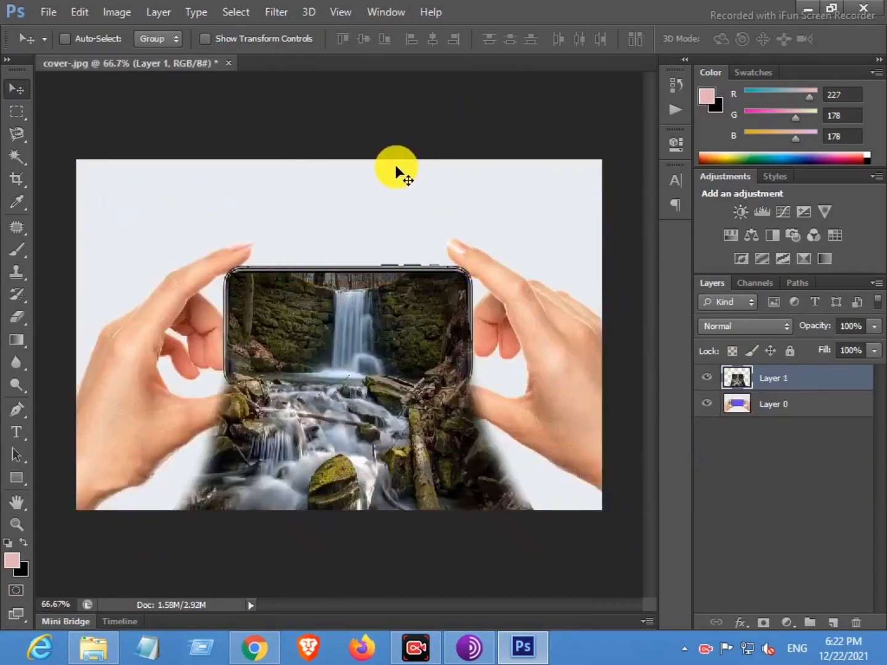
Open the white bird picture images.jpg and convert its locked background into an editable layer
{"action": "left_click", "coordinate": [50, 12]}
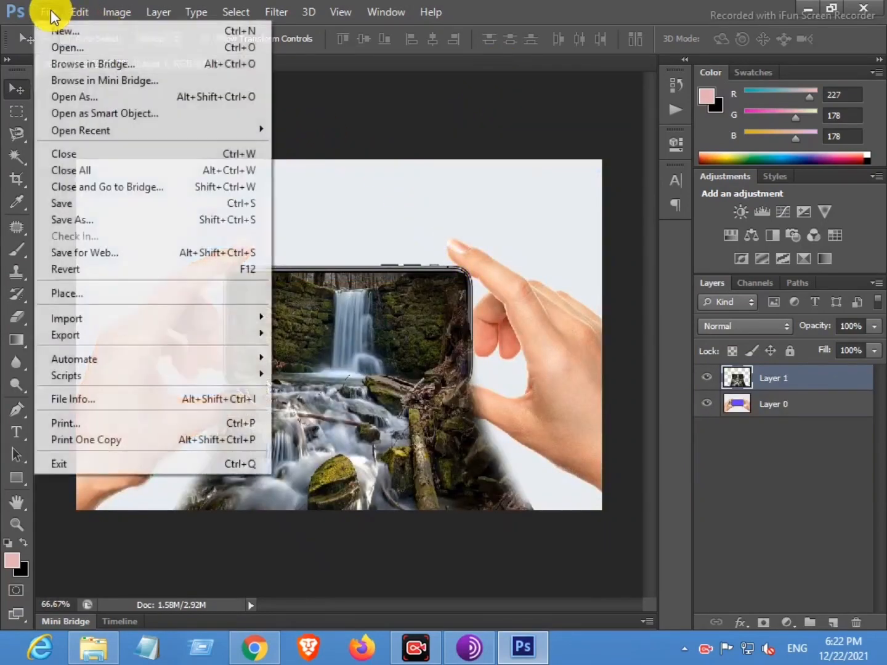
{"action": "left_click", "coordinate": [58, 46]}
{"action": "left_click", "coordinate": [817, 540]}
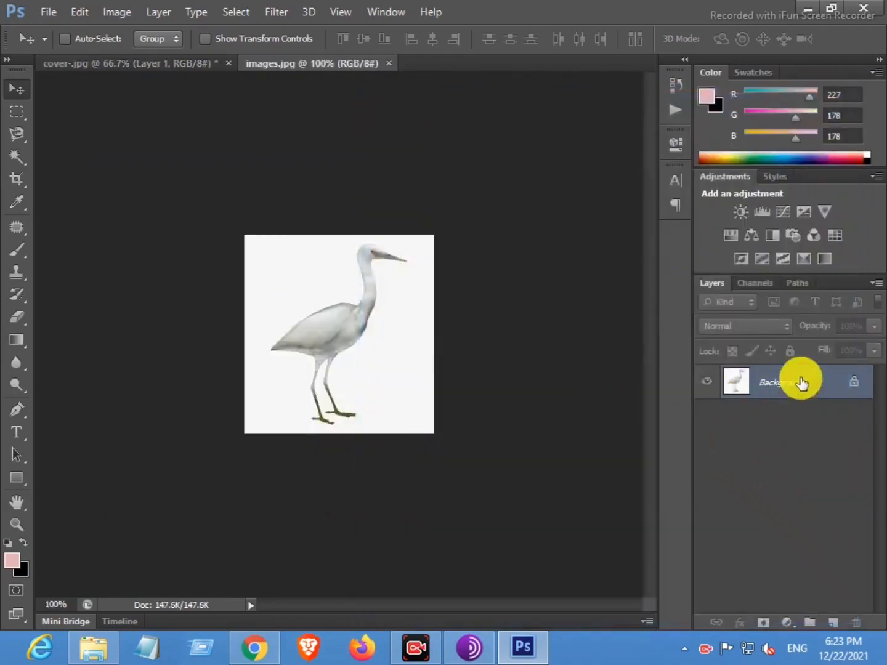
{"action": "double_click", "coordinate": [801, 382]}
{"action": "left_click", "coordinate": [580, 205]}
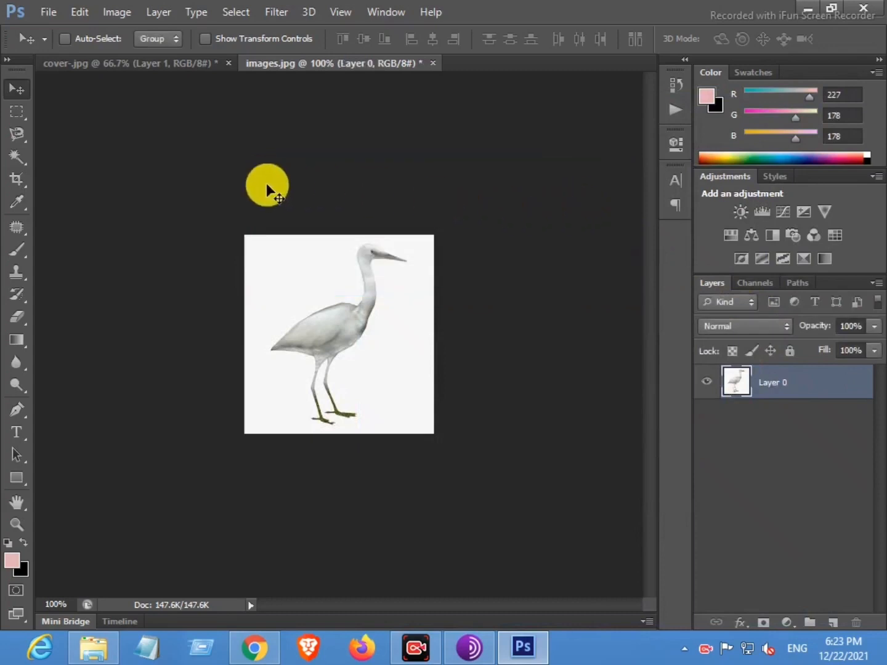
Delete the white background around the bird using the Magic Wand at tolerance 20, and clear the selection
{"action": "left_click", "coordinate": [14, 156]}
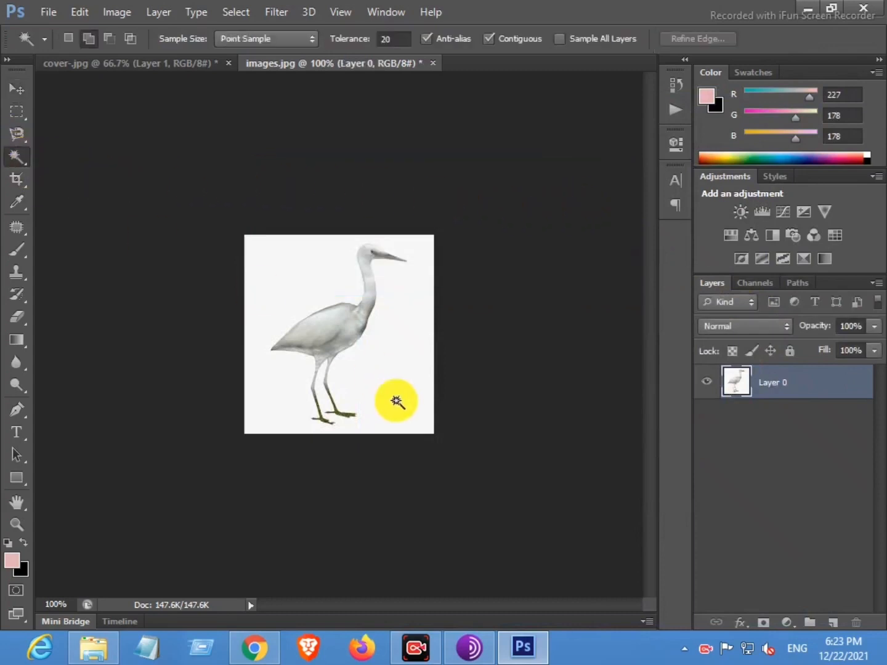
{"action": "left_click", "coordinate": [401, 367]}
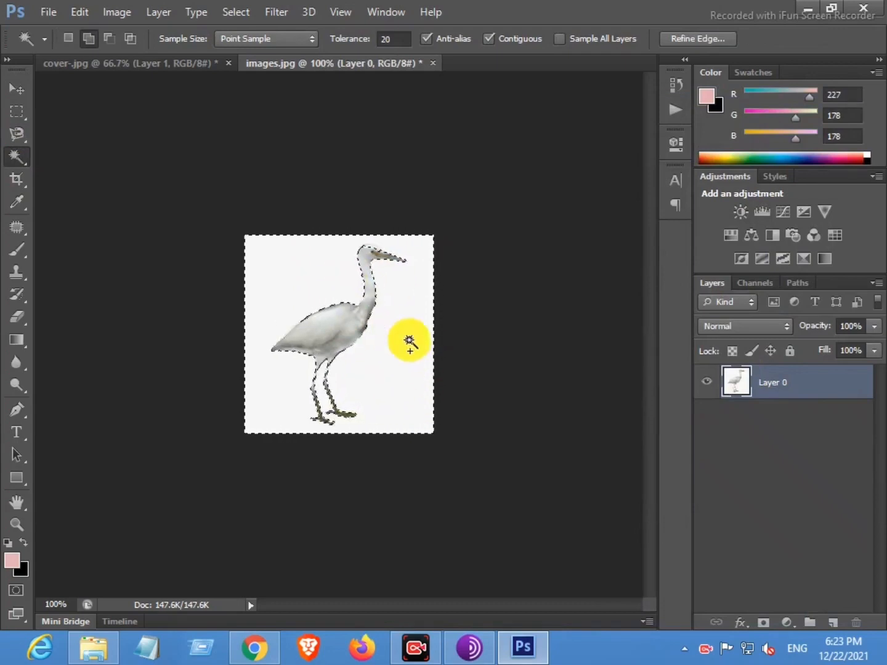
{"action": "key", "text": "Delete"}
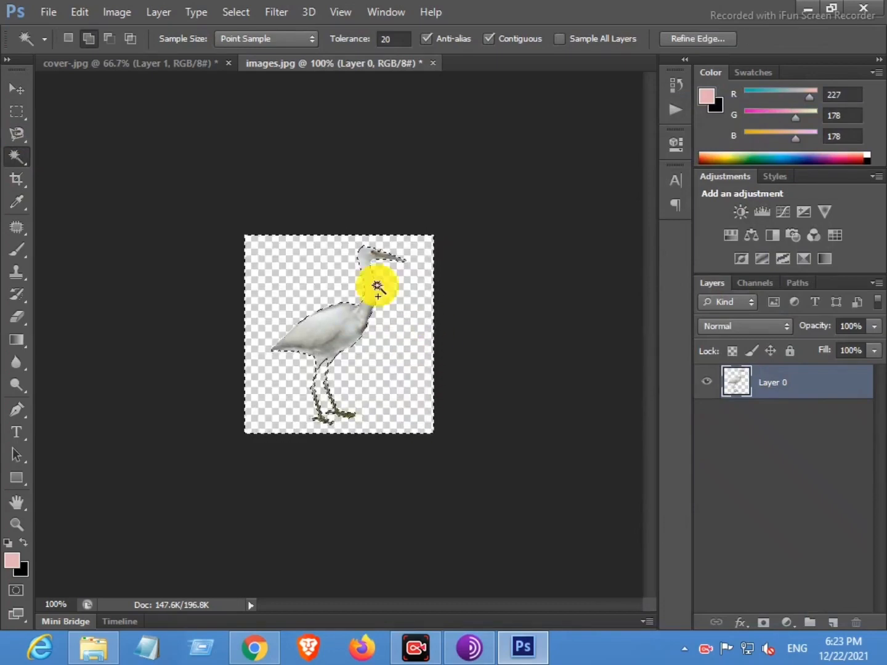
{"action": "left_click", "coordinate": [234, 10]}
{"action": "left_click", "coordinate": [257, 57]}
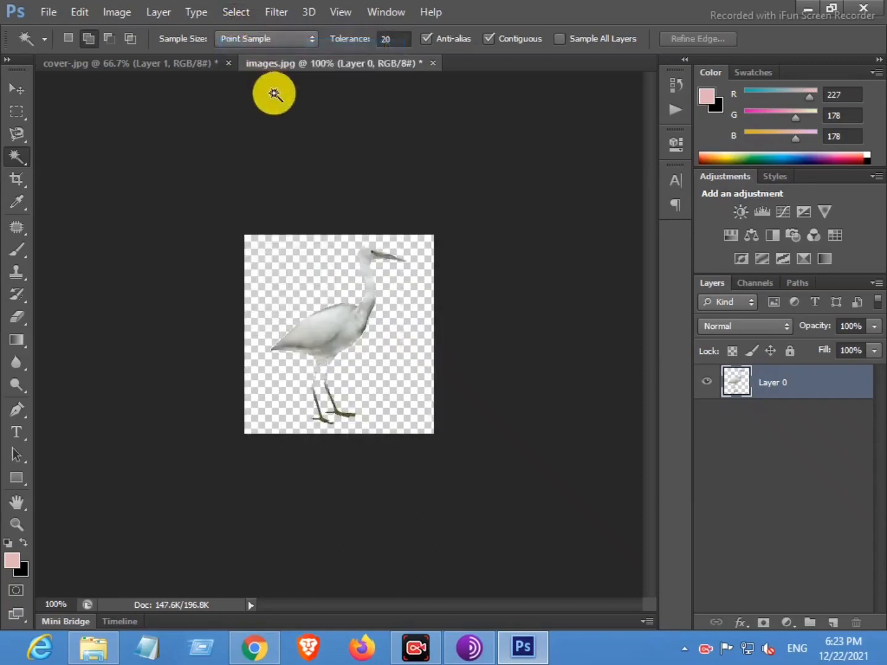
Bring the cut-out white bird into cover-.jpg as a new layer over the phone's waterfall scene
{"action": "left_click", "coordinate": [20, 88]}
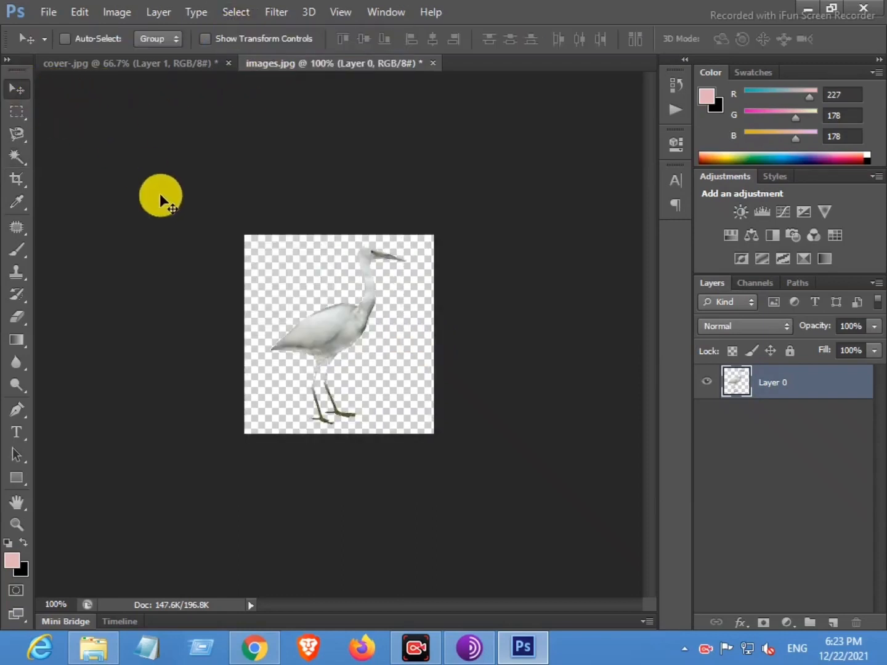
{"action": "left_click_drag", "start_coordinate": [327, 324], "coordinate": [153, 92]}
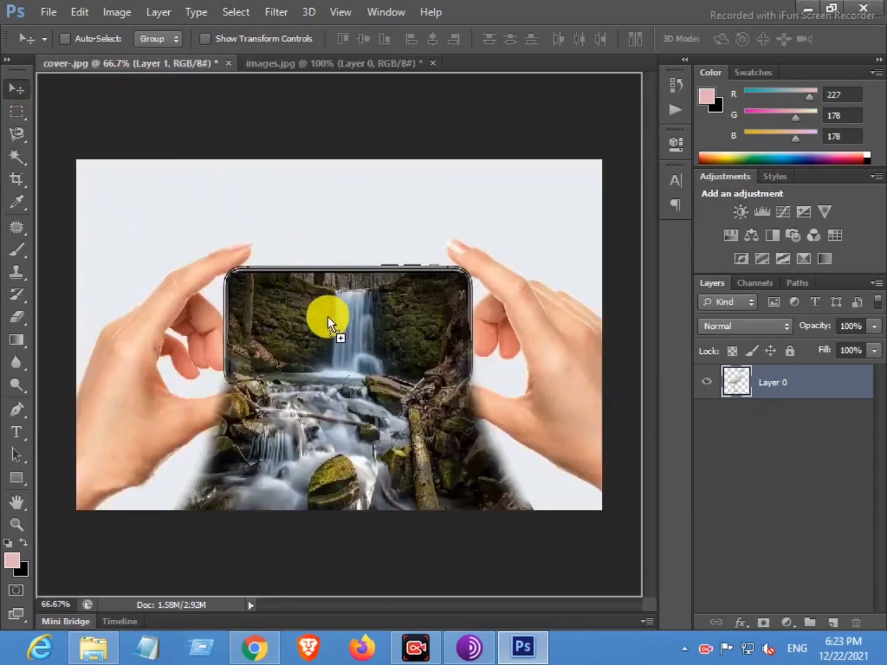
{"action": "left_click_drag", "start_coordinate": [397, 360], "coordinate": [388, 357]}
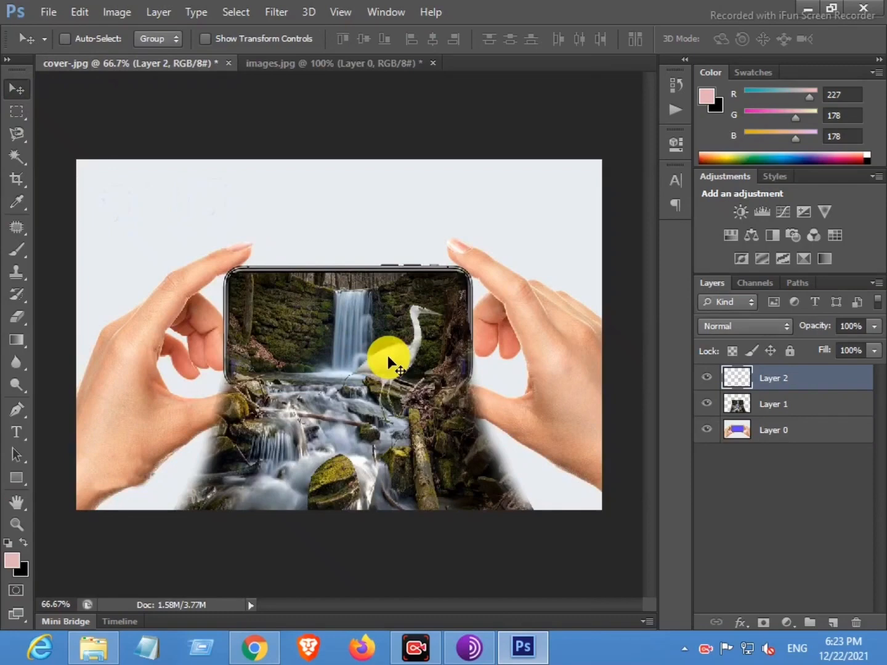
Flip the white bird horizontally and scale it to about 50%, standing on the rock beside the waterfall's foot
{"action": "key", "text": "ctrl+t"}
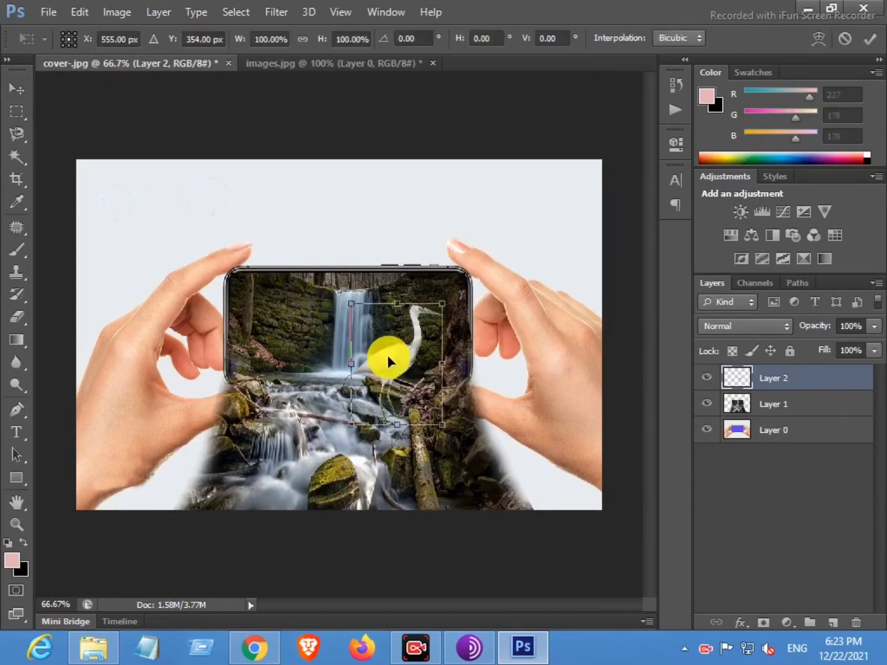
{"action": "right_click", "coordinate": [389, 362]}
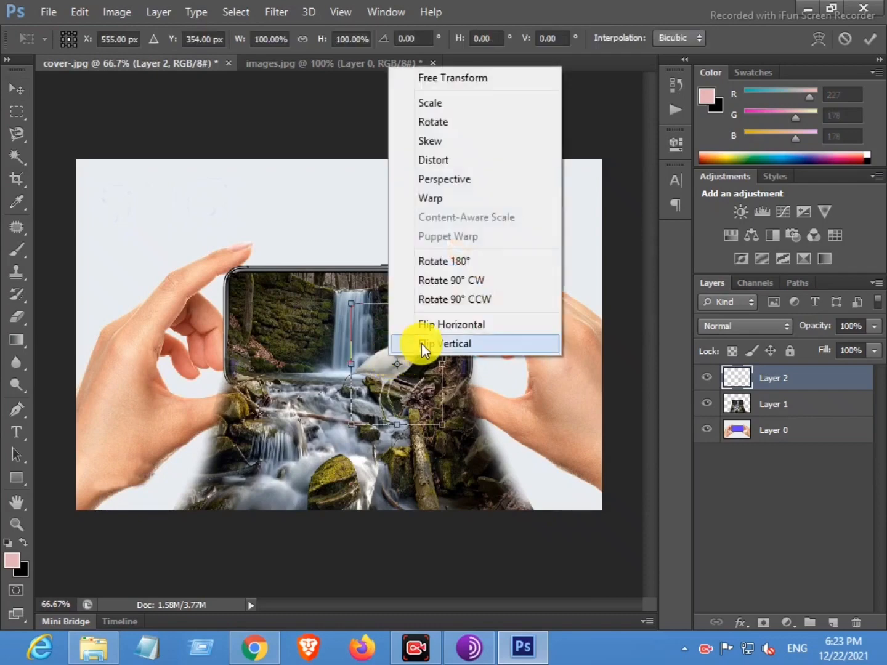
{"action": "left_click", "coordinate": [448, 326]}
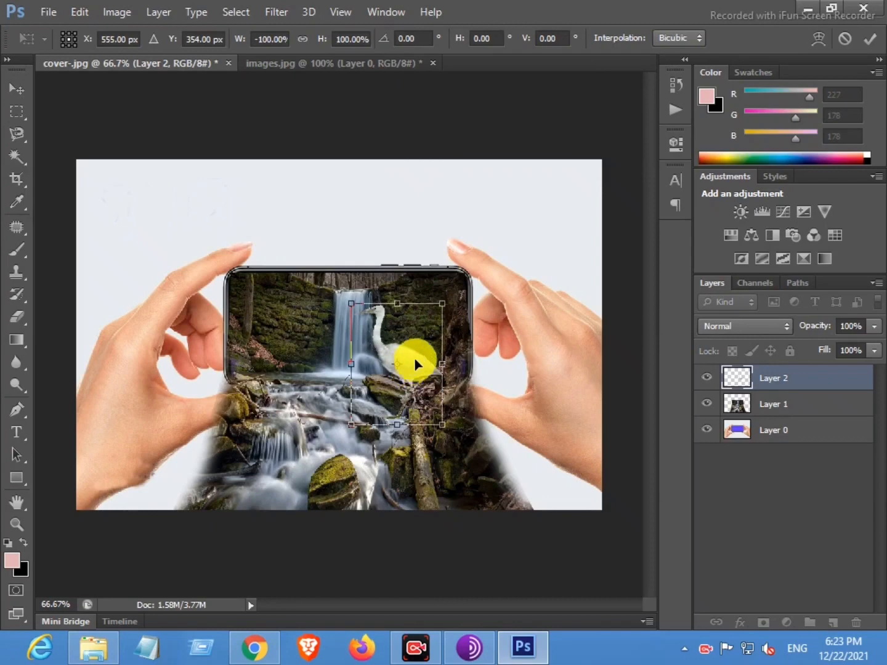
{"action": "left_click_drag", "start_coordinate": [443, 304], "coordinate": [374, 350]}
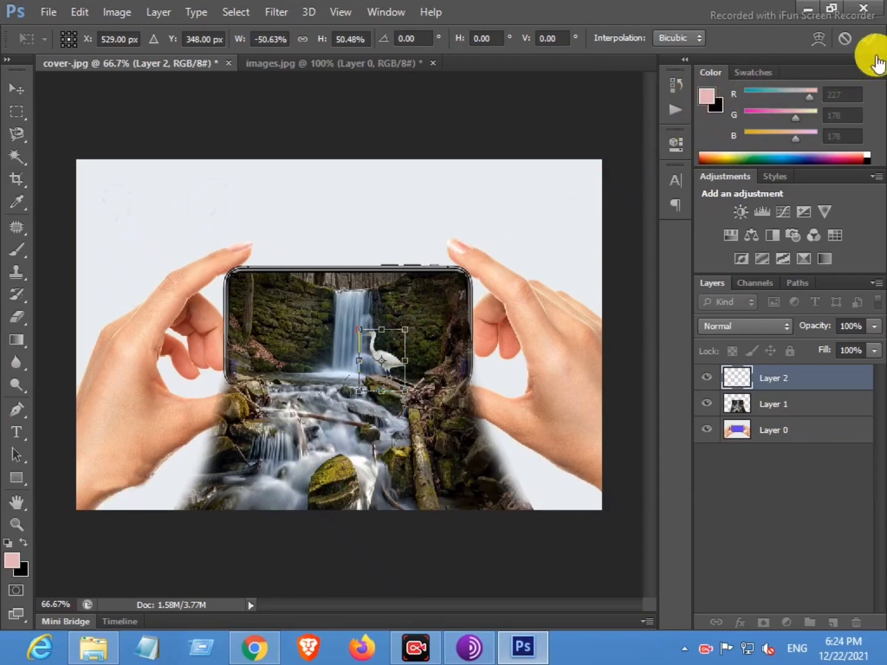
{"action": "left_click", "coordinate": [869, 38]}
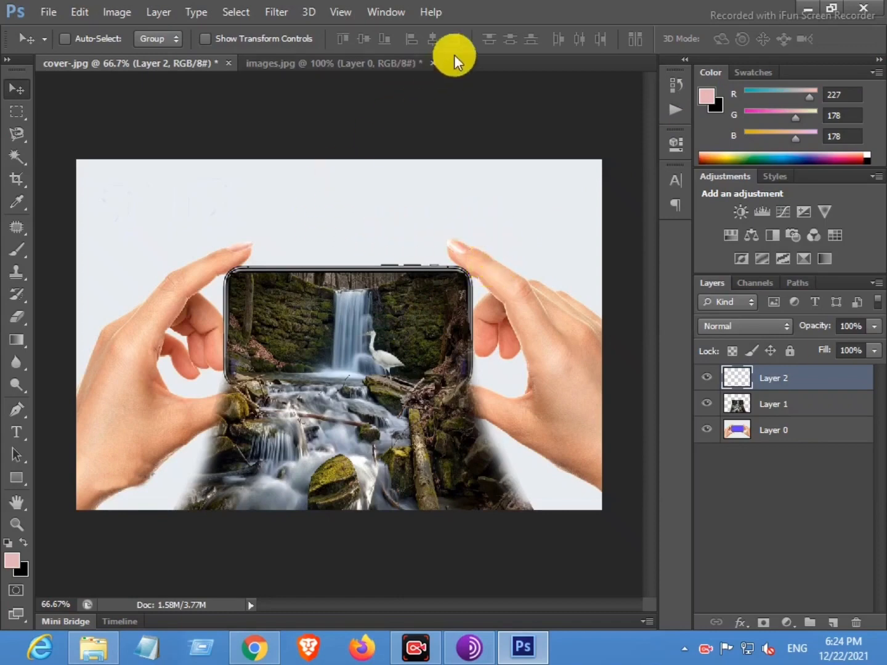
Close images.jpg without saving and open the flying birds image birds_PNG97.png
{"action": "left_click", "coordinate": [434, 63]}
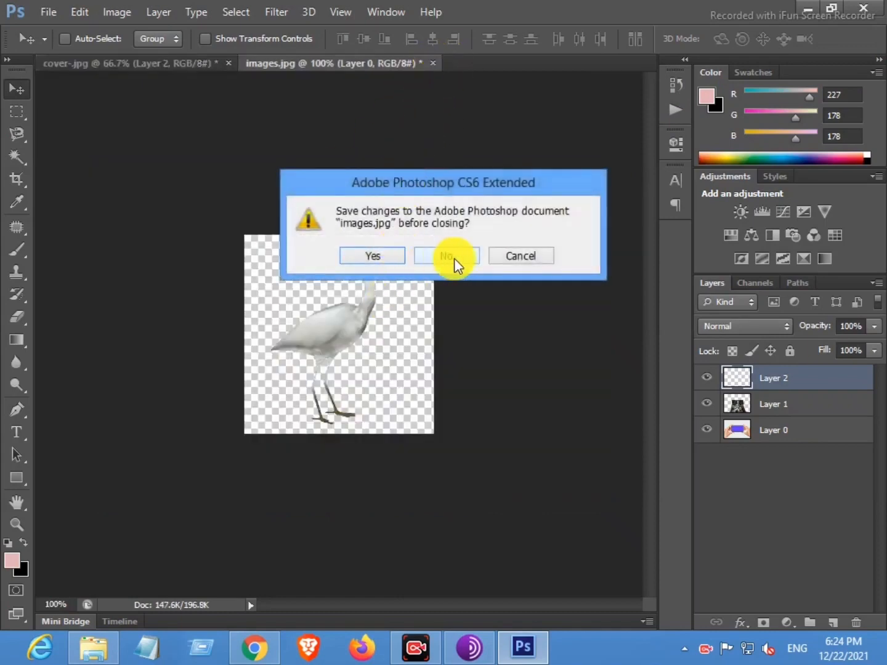
{"action": "left_click", "coordinate": [454, 258]}
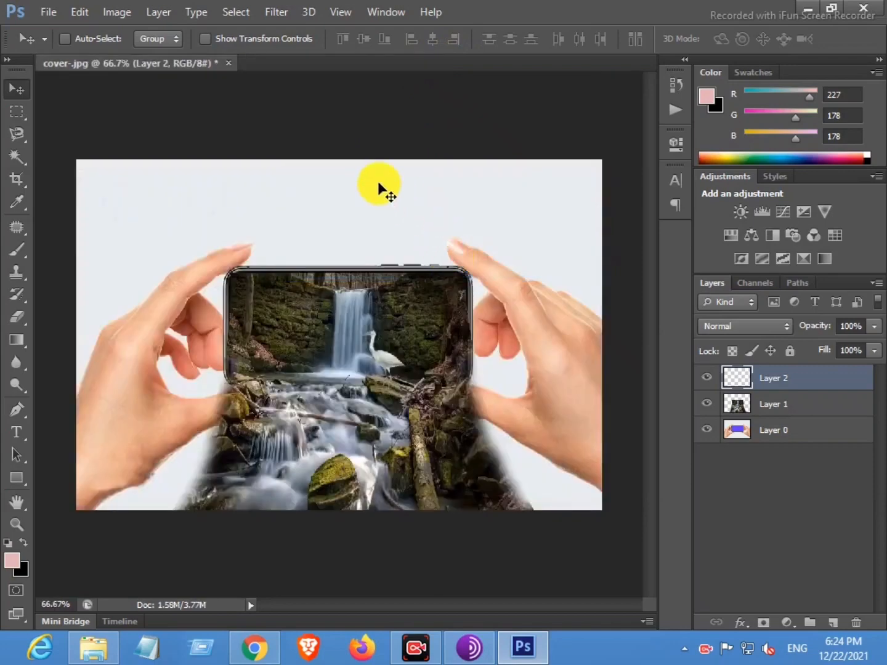
{"action": "left_click", "coordinate": [51, 15]}
{"action": "left_click", "coordinate": [56, 47]}
{"action": "left_click", "coordinate": [795, 541]}
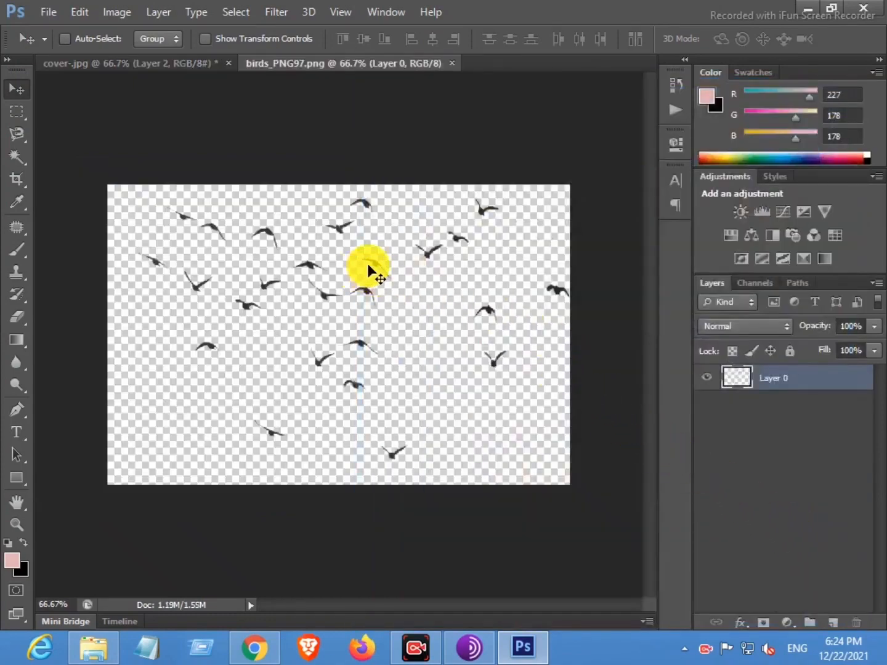
Bring the flying birds into cover-.jpg as a new layer above the phone and hands, and reduce their height to 70%
{"action": "left_click_drag", "start_coordinate": [373, 270], "coordinate": [311, 259]}
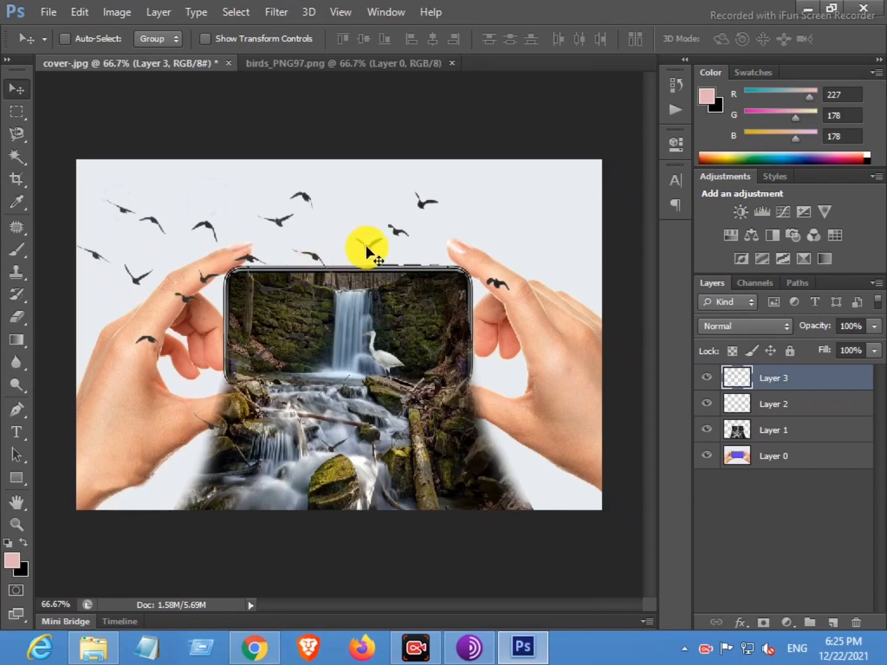
{"action": "left_click_drag", "start_coordinate": [367, 250], "coordinate": [395, 245]}
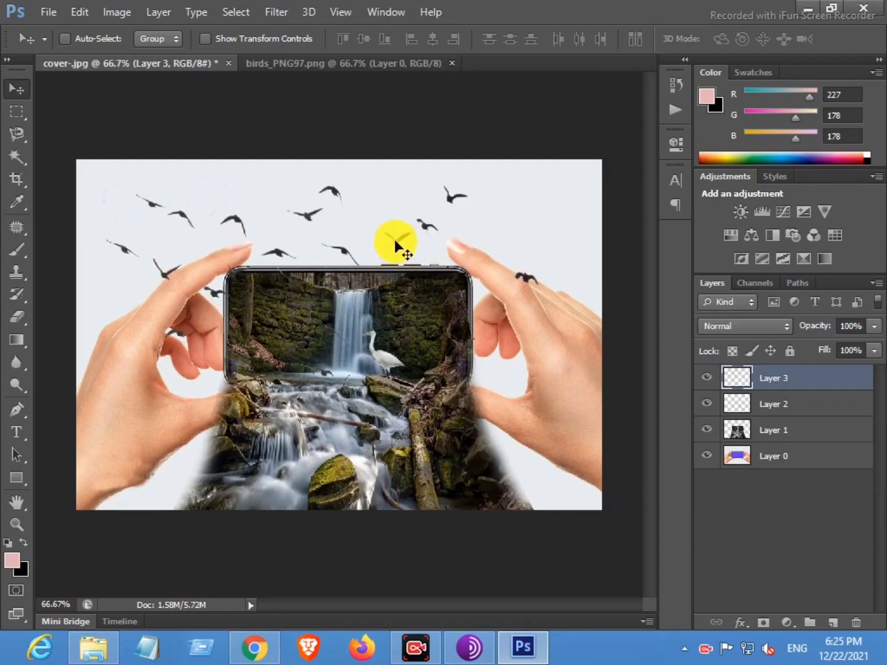
{"action": "key", "text": "ctrl+t"}
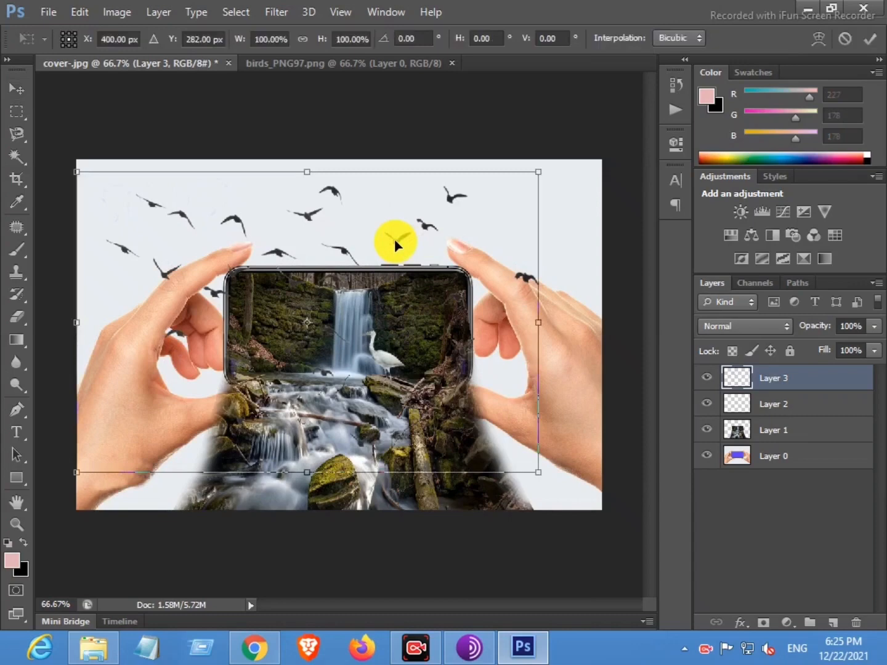
{"action": "left_click_drag", "start_coordinate": [301, 474], "coordinate": [320, 382]}
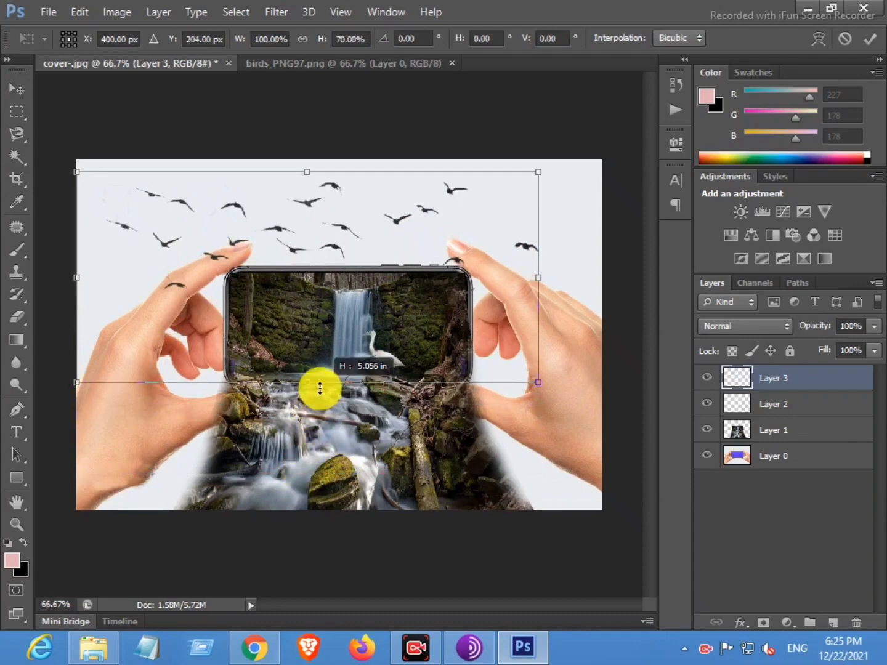
{"action": "left_click_drag", "start_coordinate": [319, 389], "coordinate": [320, 388]}
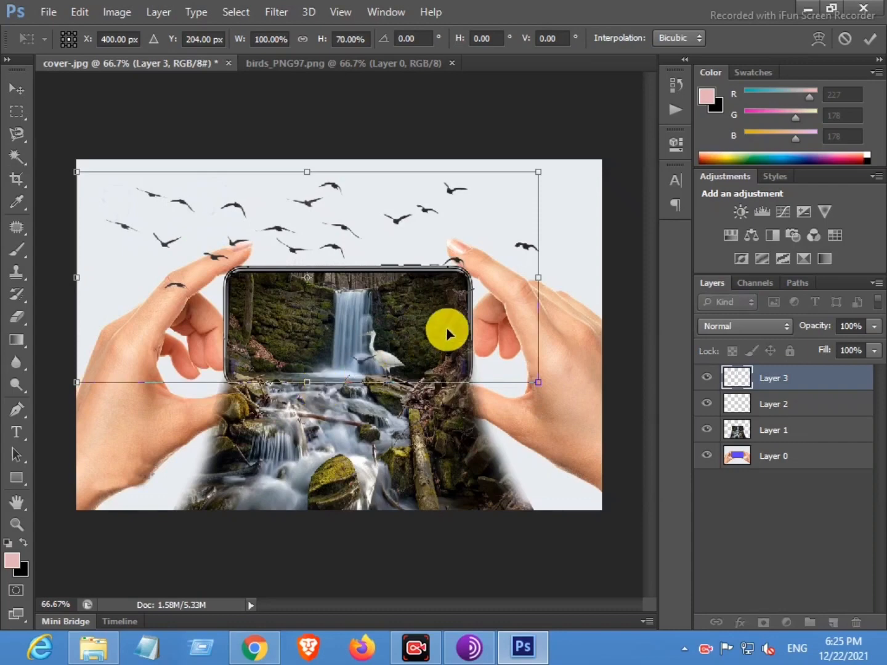
{"action": "left_click", "coordinate": [870, 39]}
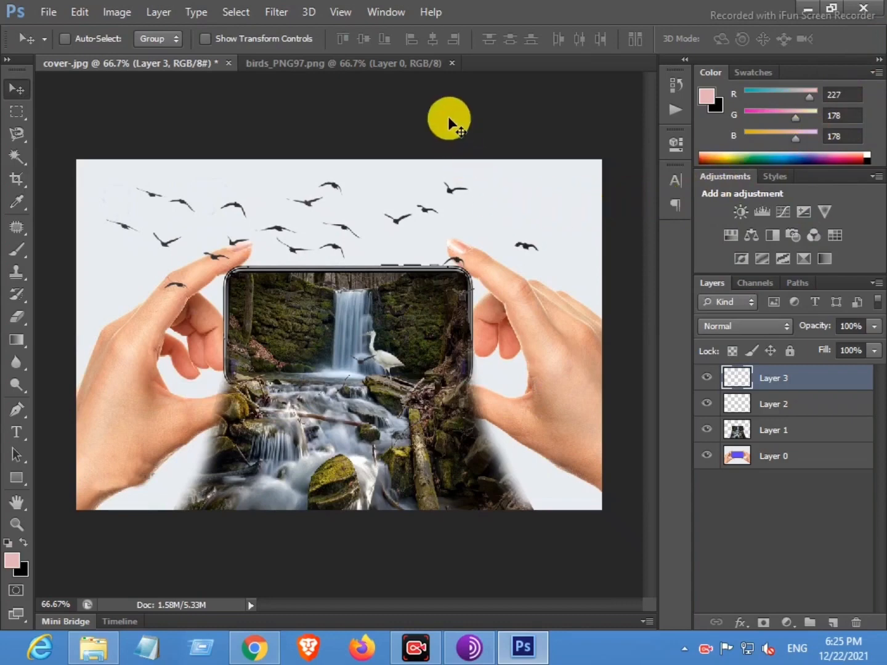
Close the flying birds image birds_PNG97.png and open the tiger image ggft.png
{"action": "left_click", "coordinate": [453, 63]}
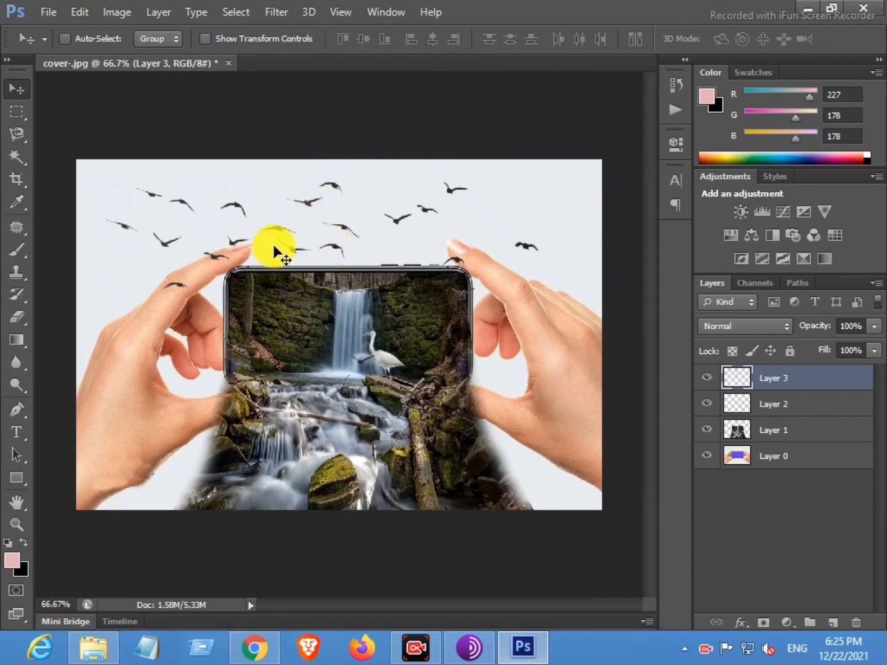
{"action": "left_click", "coordinate": [40, 15]}
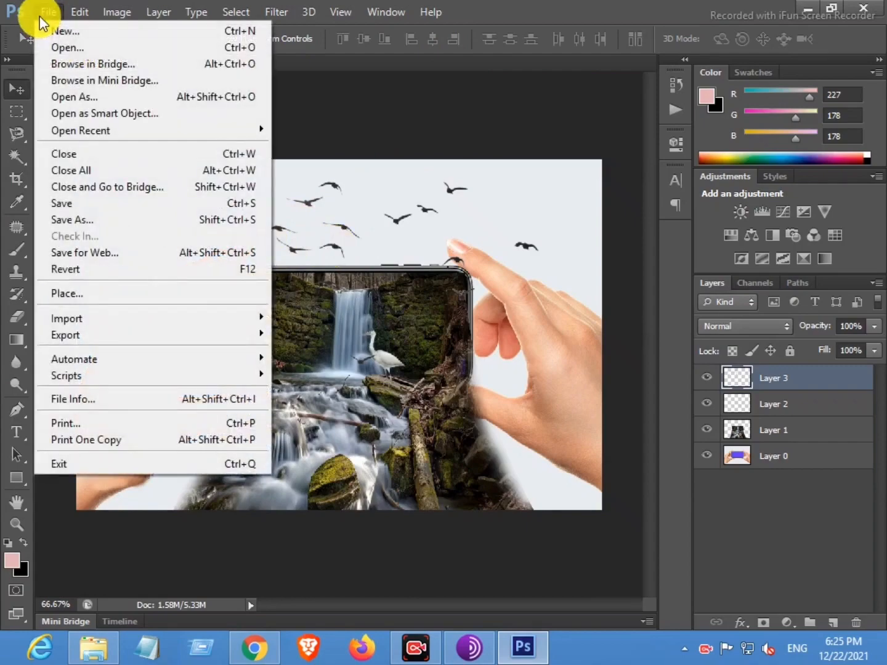
{"action": "left_click", "coordinate": [67, 54]}
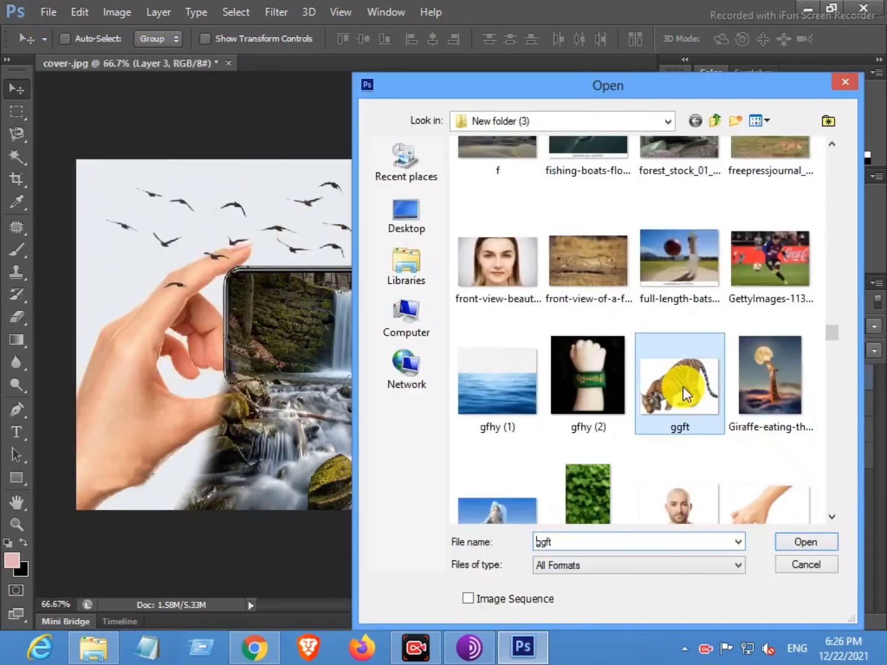
{"action": "left_click", "coordinate": [796, 541]}
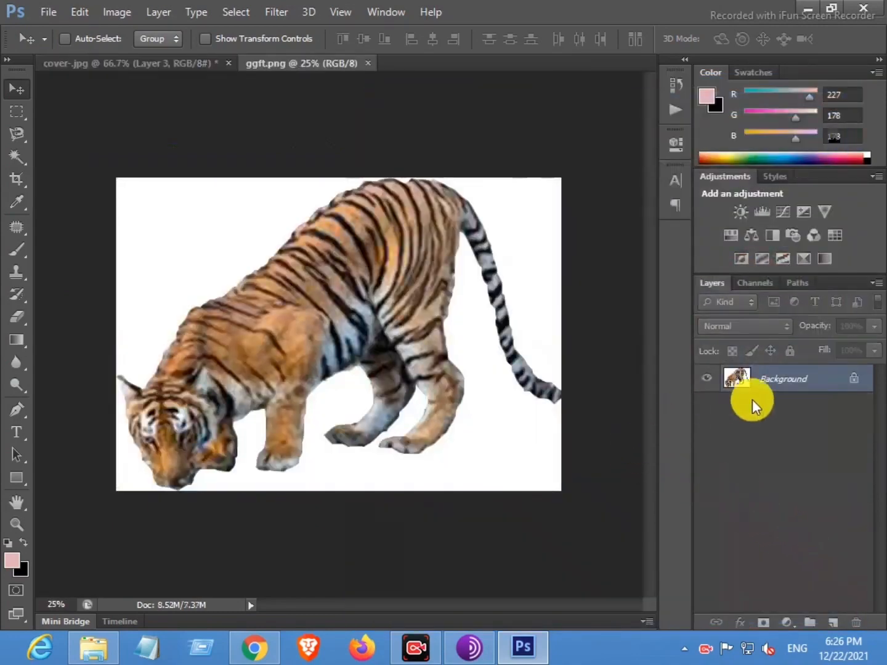
Convert the tiger image's locked background into a normal layer and add a new empty layer beneath it
{"action": "double_click", "coordinate": [807, 380]}
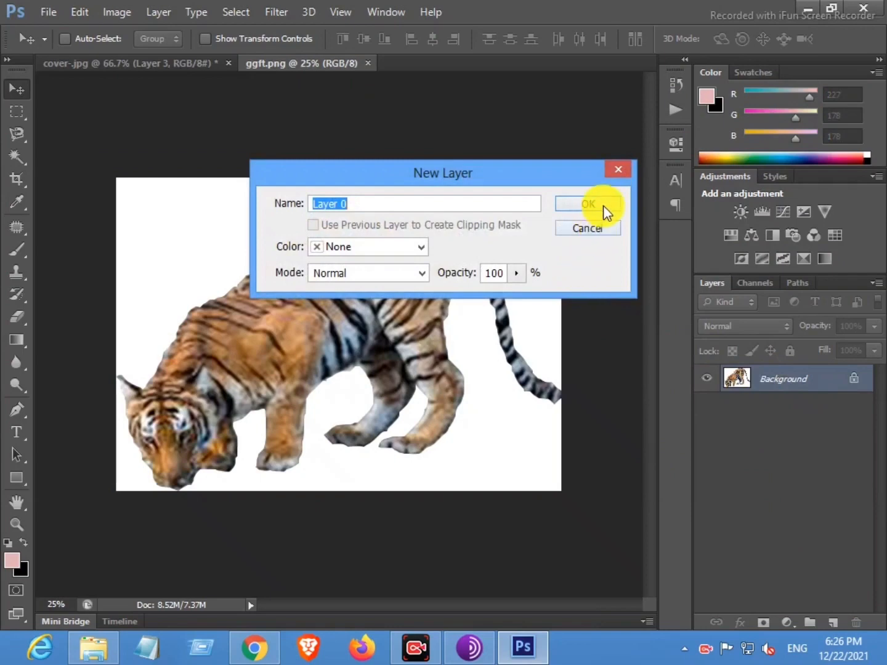
{"action": "left_click", "coordinate": [603, 205]}
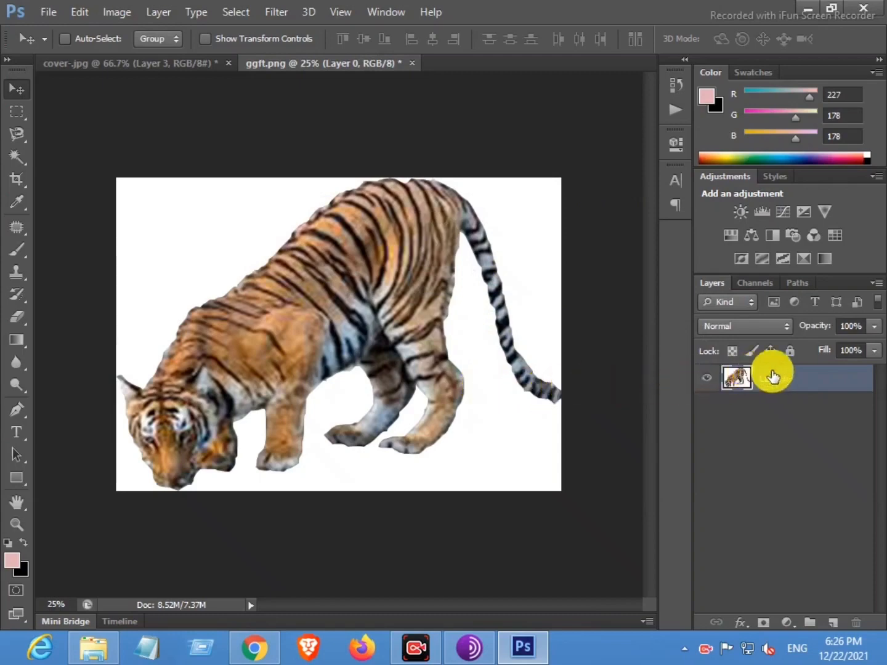
{"action": "mouse_move", "coordinate": [791, 377]}
{"action": "left_mouse_down"}
{"action": "mouse_move", "coordinate": [793, 419]}
{"action": "mouse_move", "coordinate": [795, 383]}
{"action": "left_mouse_up"}
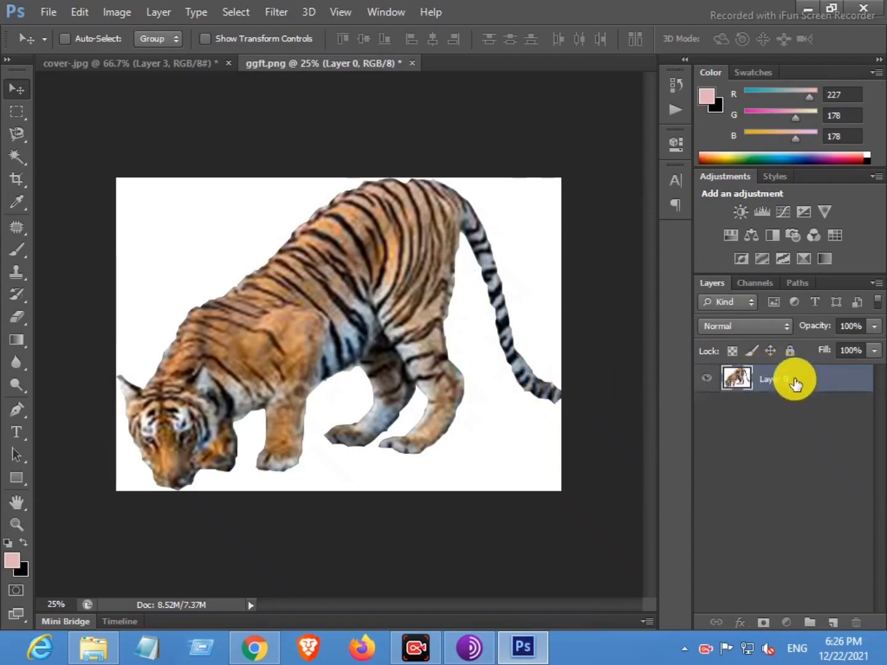
{"action": "left_click", "coordinate": [833, 622]}
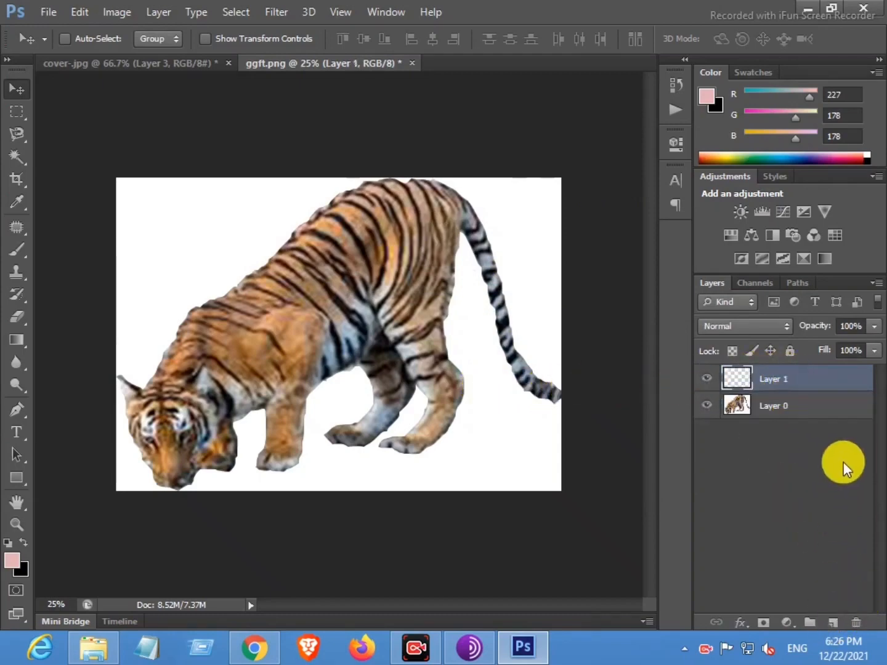
{"action": "left_click_drag", "start_coordinate": [818, 376], "coordinate": [816, 418]}
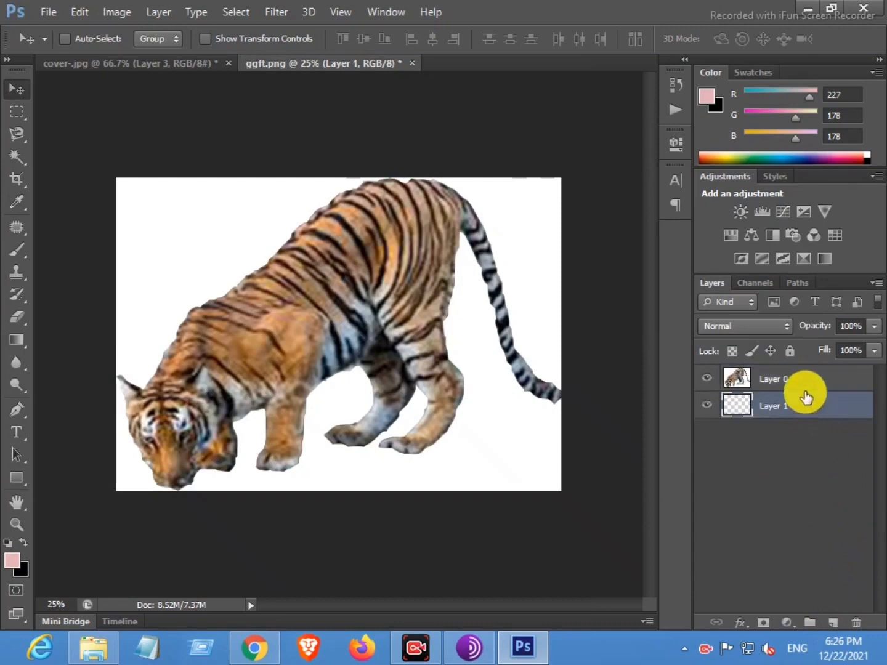
{"action": "left_click", "coordinate": [763, 381]}
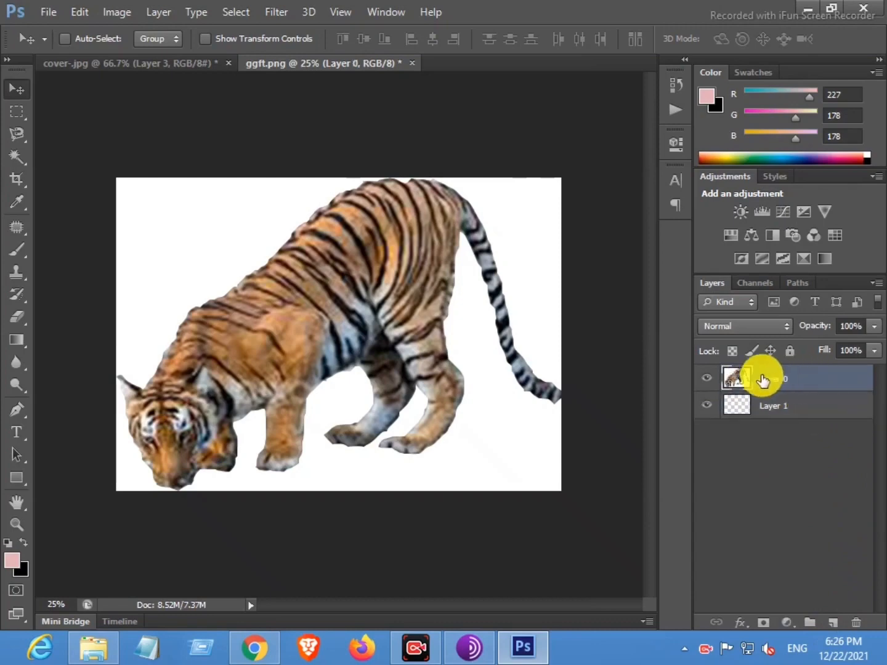
Delete all white background areas around the tiger using the Magic Wand at tolerance 20, and clear the selection
{"action": "left_click", "coordinate": [17, 157]}
{"action": "left_click", "coordinate": [507, 405]}
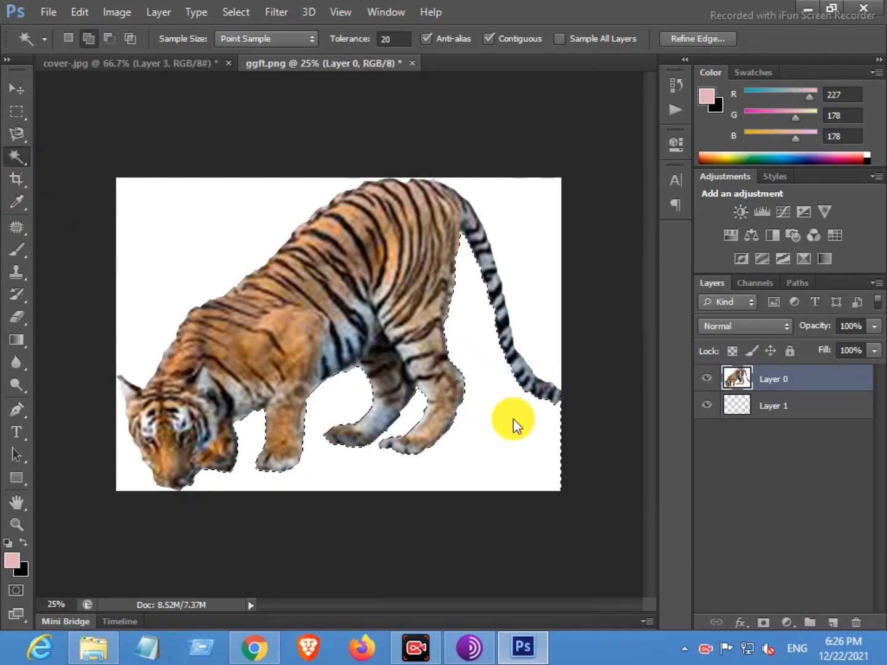
{"action": "key", "text": "Delete"}
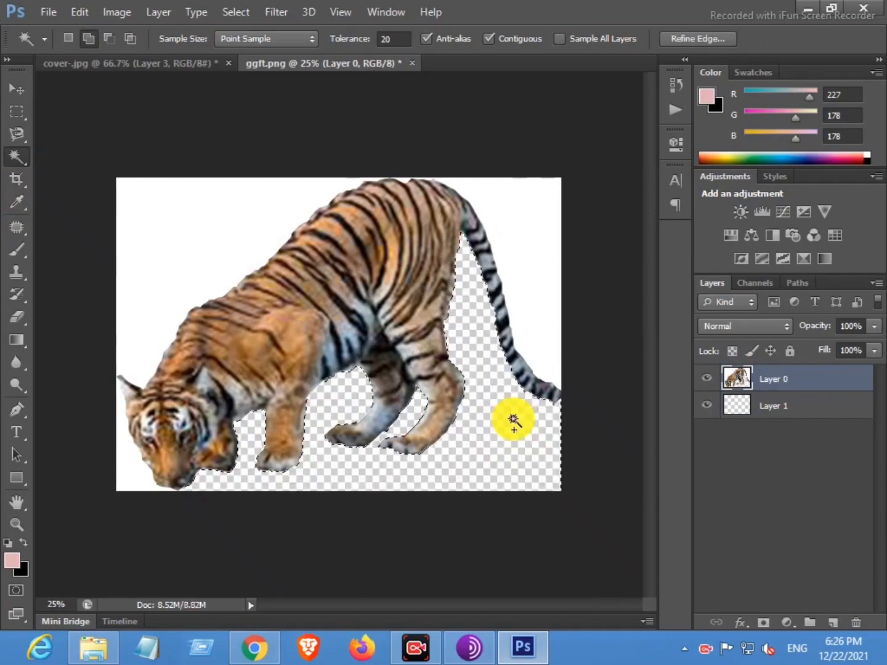
{"action": "left_click", "coordinate": [541, 267]}
{"action": "key", "text": "Delete"}
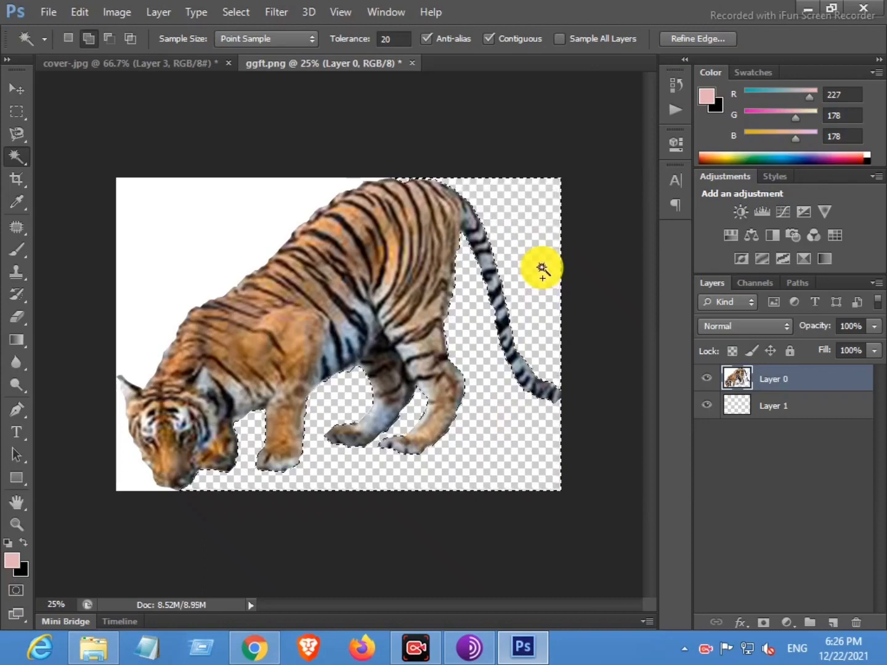
{"action": "left_click", "coordinate": [284, 213]}
{"action": "key", "text": "Delete"}
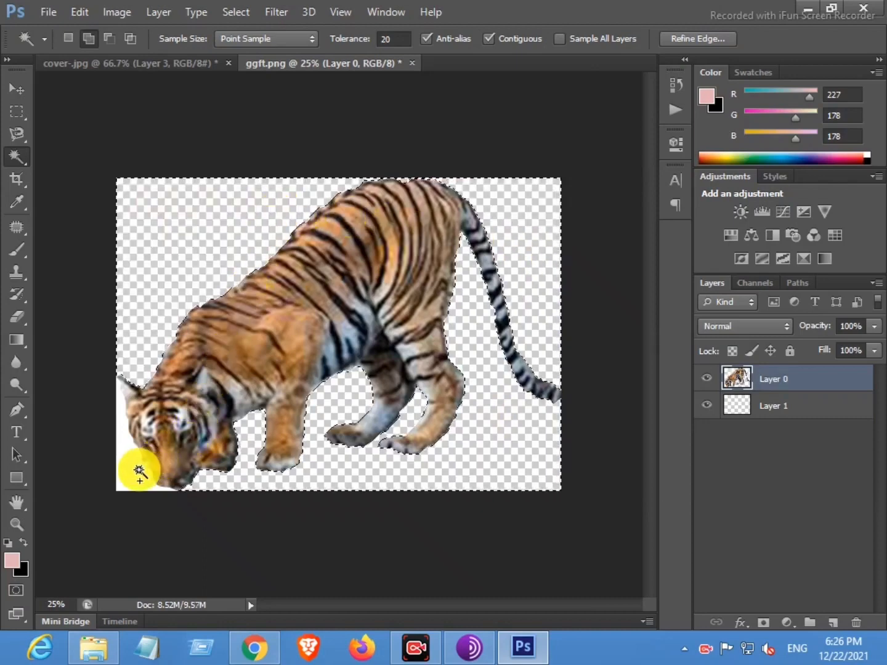
{"action": "left_click", "coordinate": [139, 471]}
{"action": "key", "text": "Delete"}
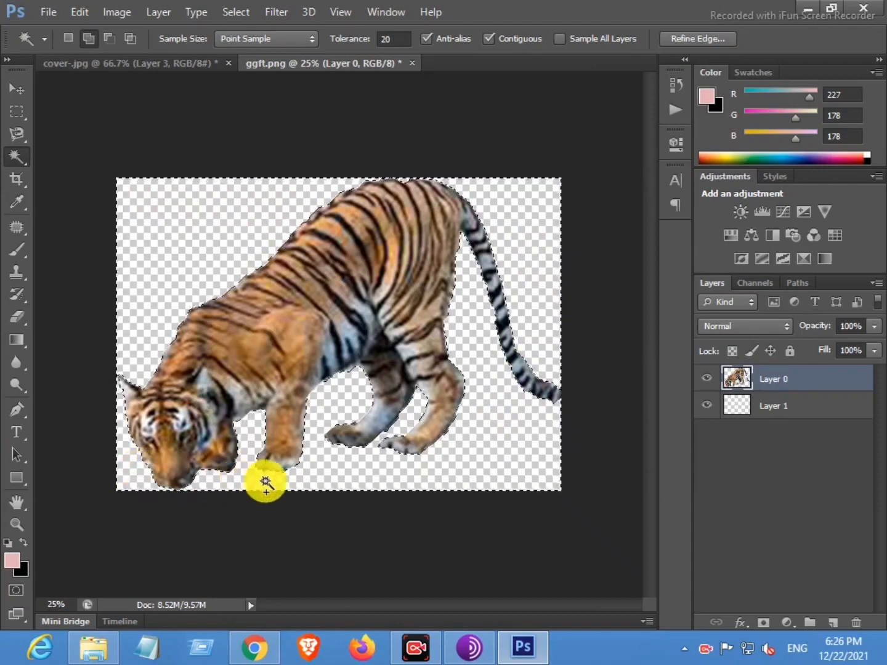
{"action": "left_click", "coordinate": [236, 13]}
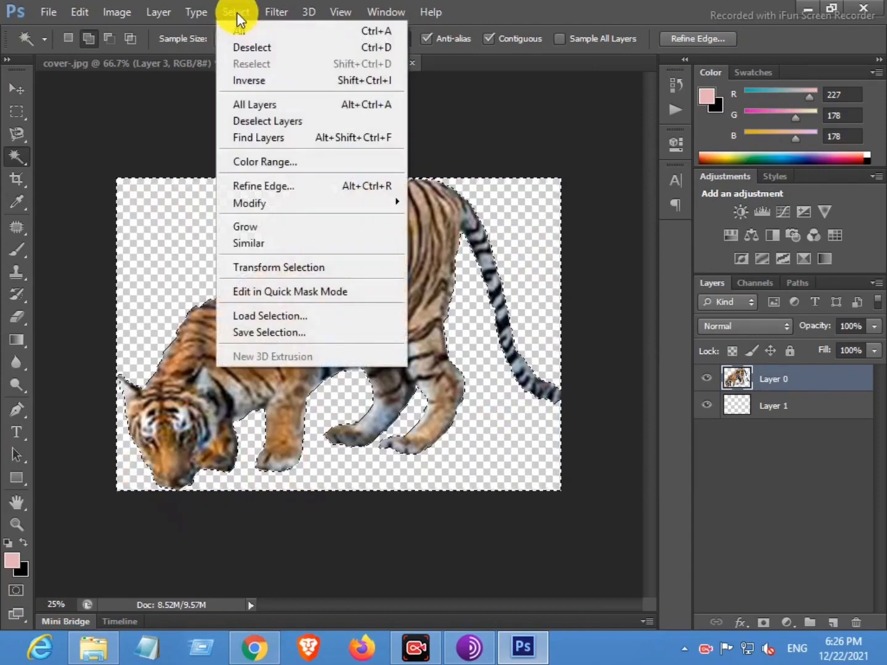
Bring the cut-out tiger into cover-.jpg as a new layer above the flying birds
{"action": "left_click", "coordinate": [13, 86]}
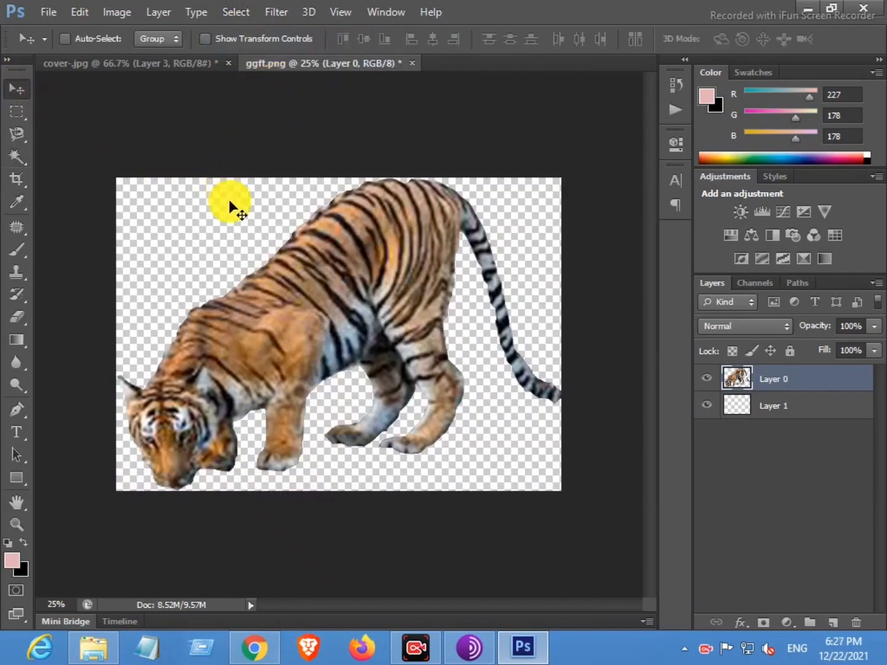
{"action": "left_click_drag", "start_coordinate": [324, 309], "coordinate": [260, 184]}
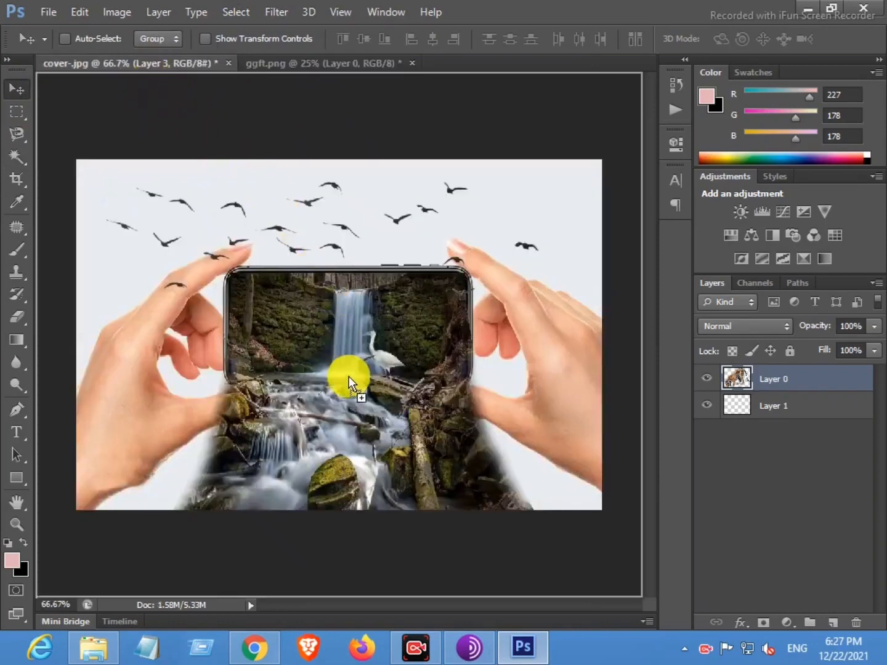
{"action": "left_click_drag", "start_coordinate": [343, 424], "coordinate": [324, 358]}
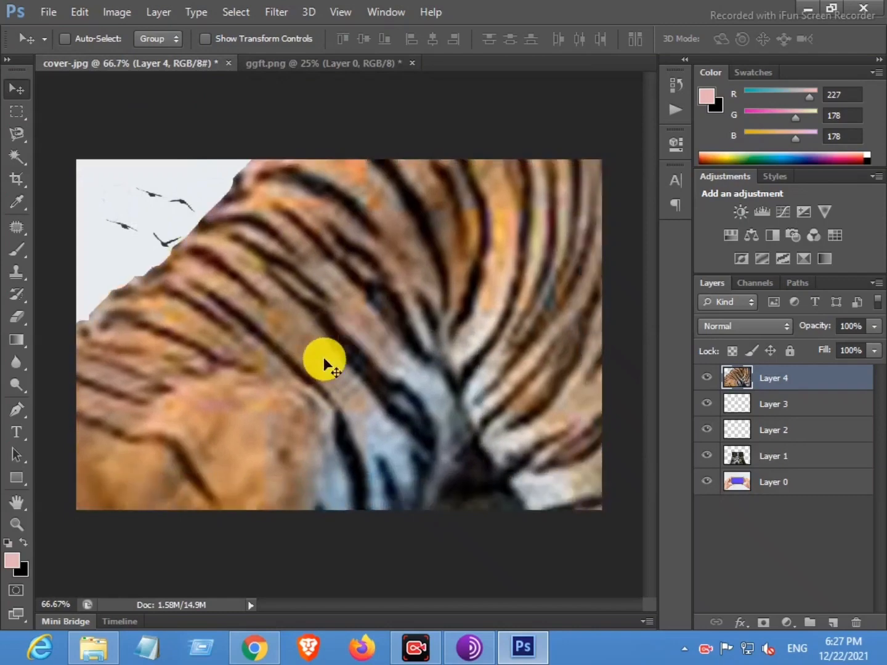
Scale the tiger to about 6.6% width and 8.6% height, and place it on the mossy rock in the stream
{"action": "key", "text": "ctrl+t"}
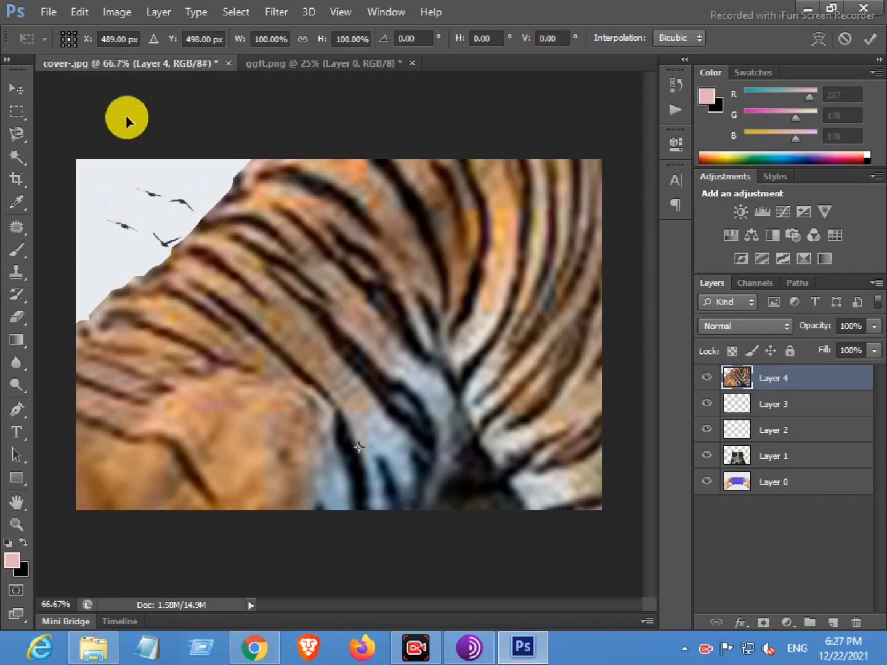
{"action": "left_click_drag", "start_coordinate": [125, 114], "coordinate": [429, 264]}
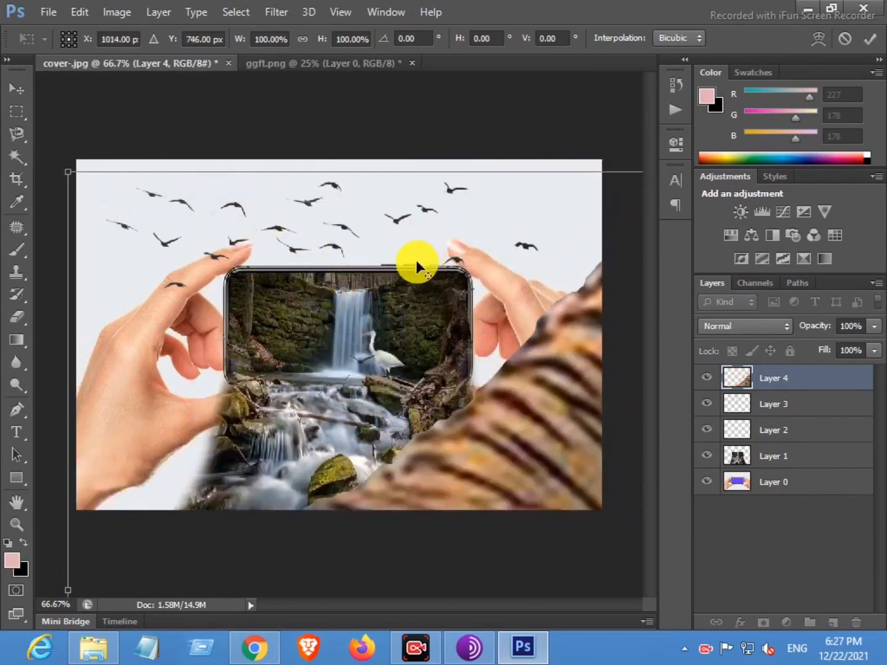
{"action": "left_click_drag", "start_coordinate": [68, 172], "coordinate": [511, 420]}
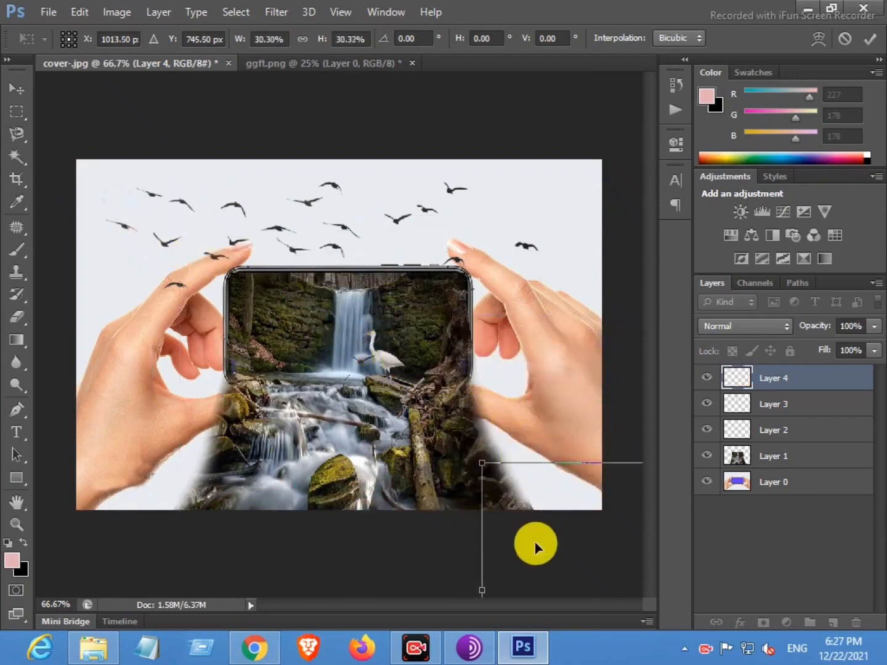
{"action": "left_click_drag", "start_coordinate": [538, 541], "coordinate": [150, 307]}
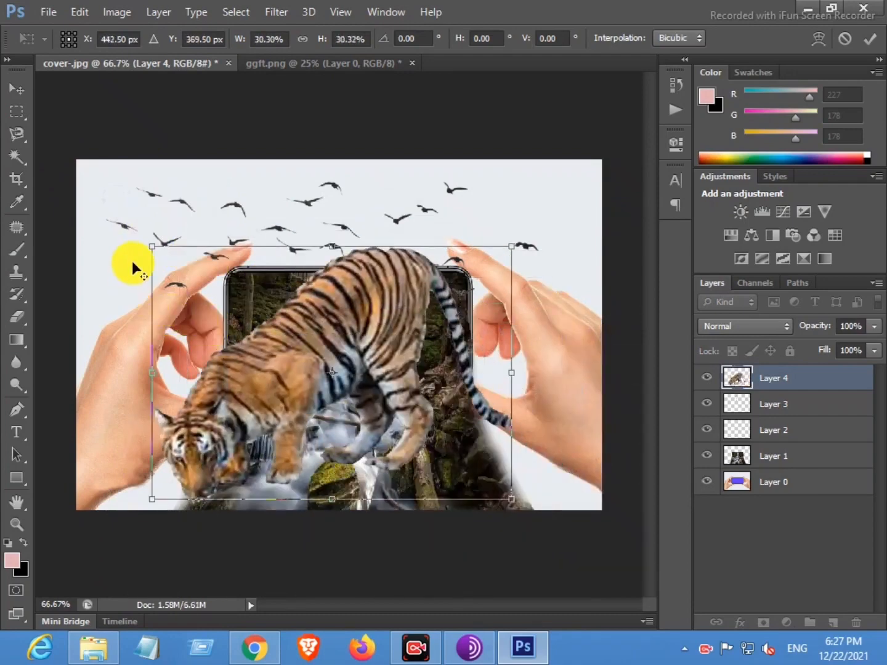
{"action": "left_click_drag", "start_coordinate": [150, 247], "coordinate": [303, 342]}
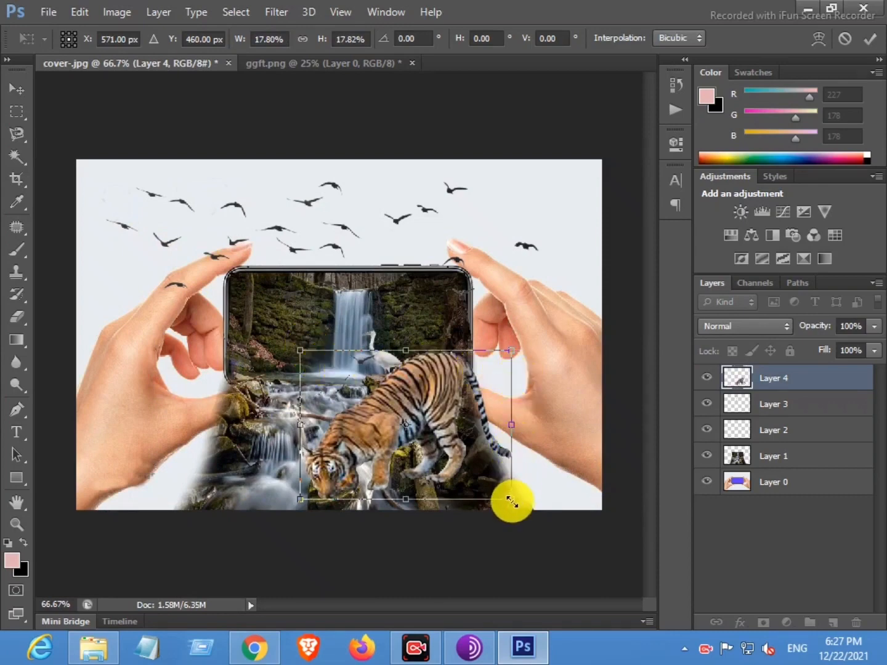
{"action": "left_click_drag", "start_coordinate": [512, 501], "coordinate": [447, 473]}
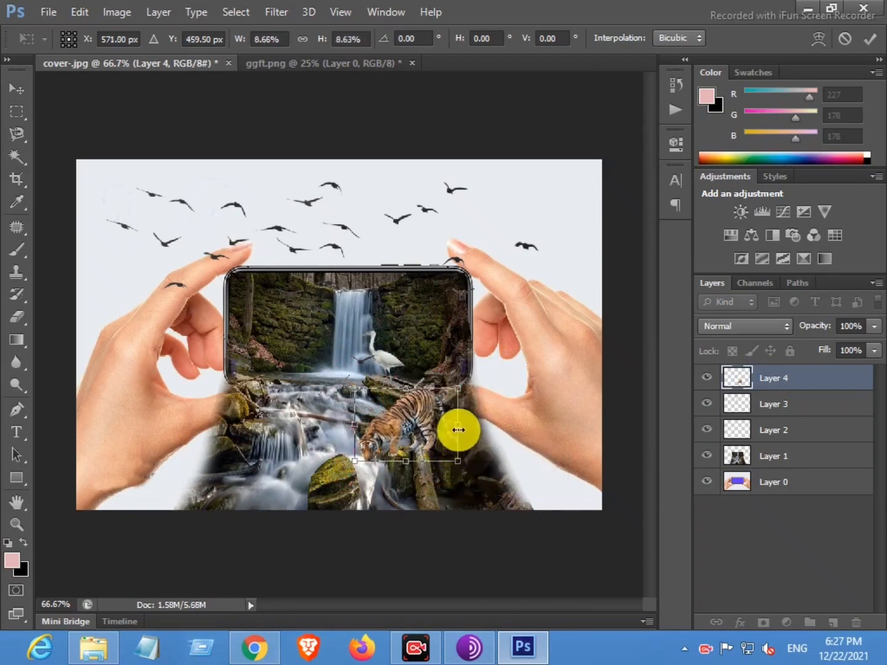
{"action": "left_click_drag", "start_coordinate": [458, 428], "coordinate": [364, 424]}
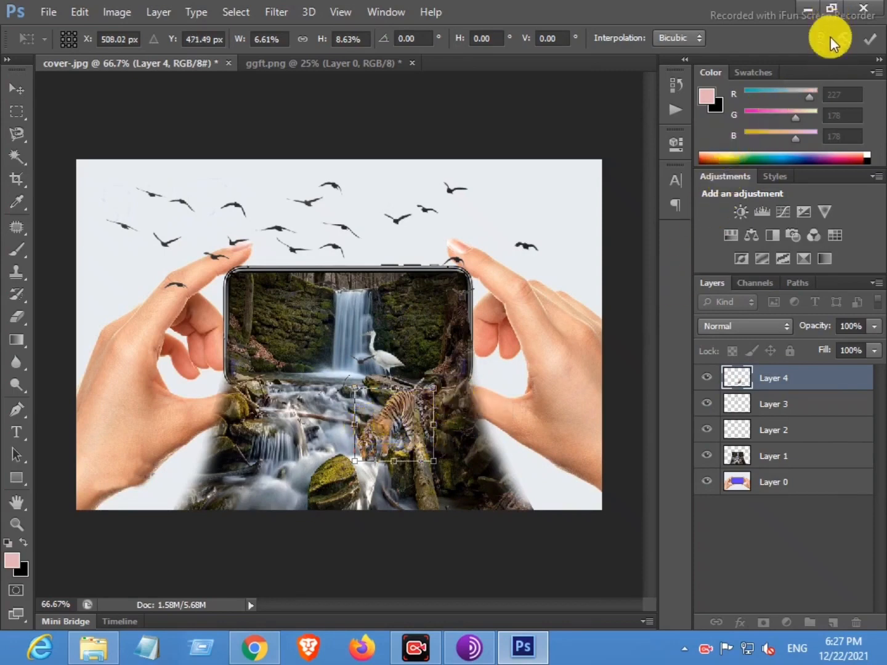
{"action": "left_click", "coordinate": [857, 38]}
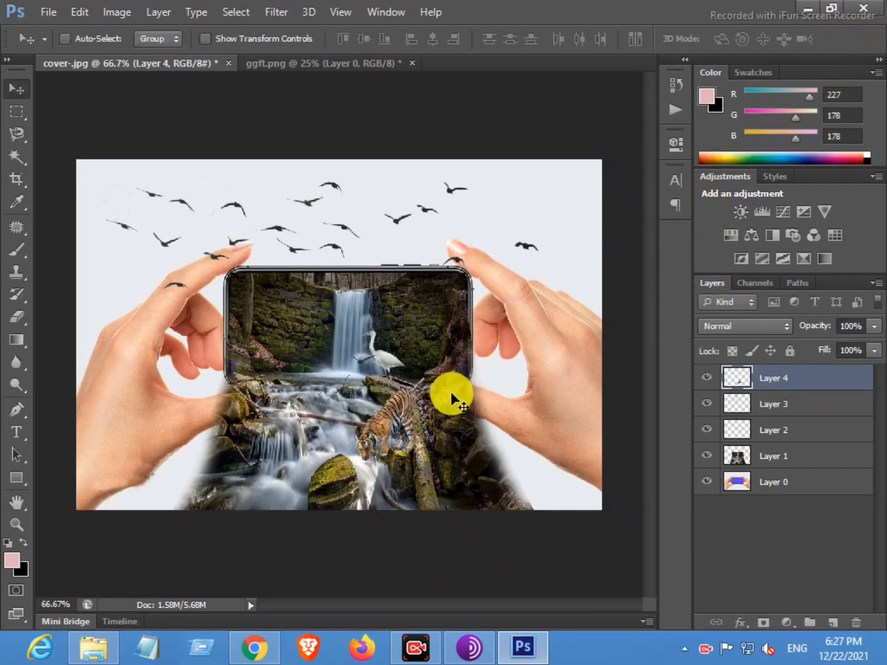
{"action": "left_click_drag", "start_coordinate": [409, 417], "coordinate": [350, 440]}
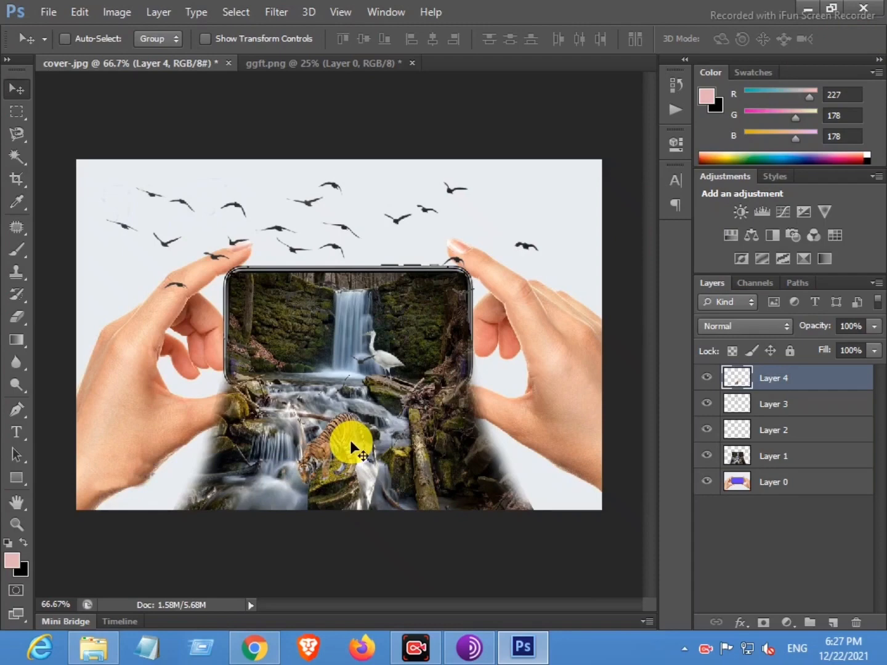